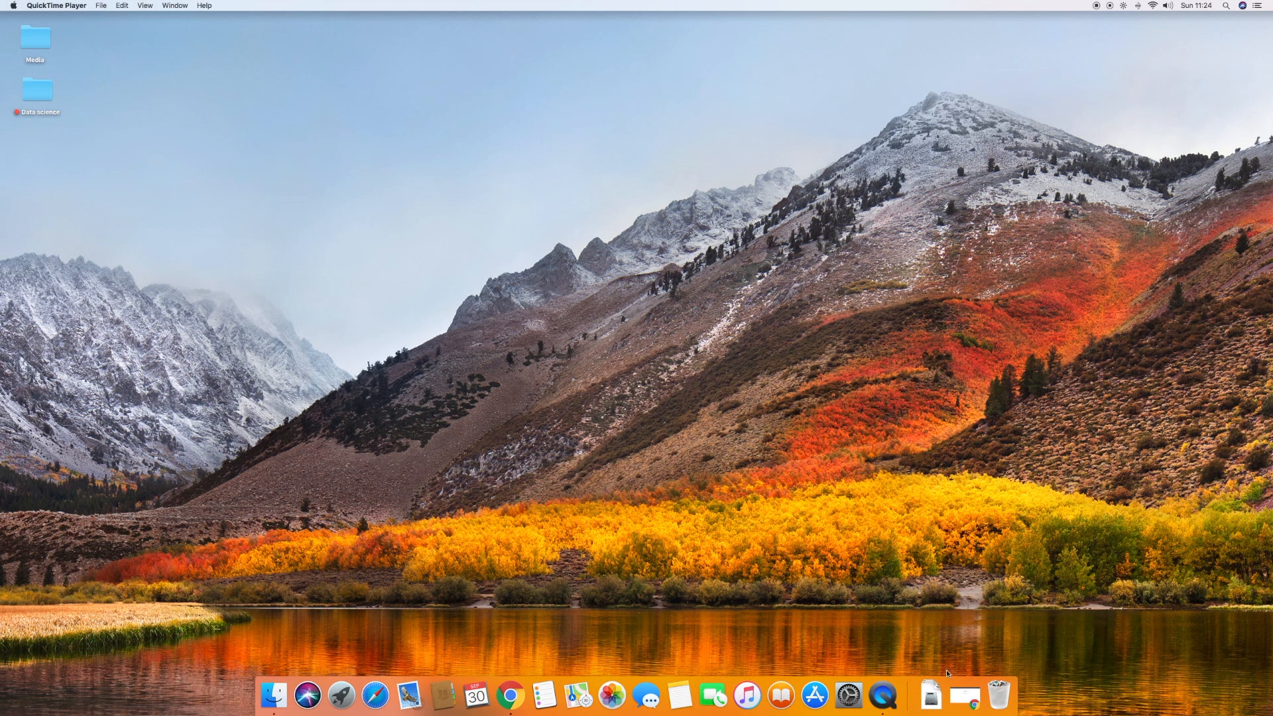
Bring up Chrome, search the web for "anaconda python" and open the Downloads - Anaconda result
{"action": "left_click", "coordinate": [964, 696]}
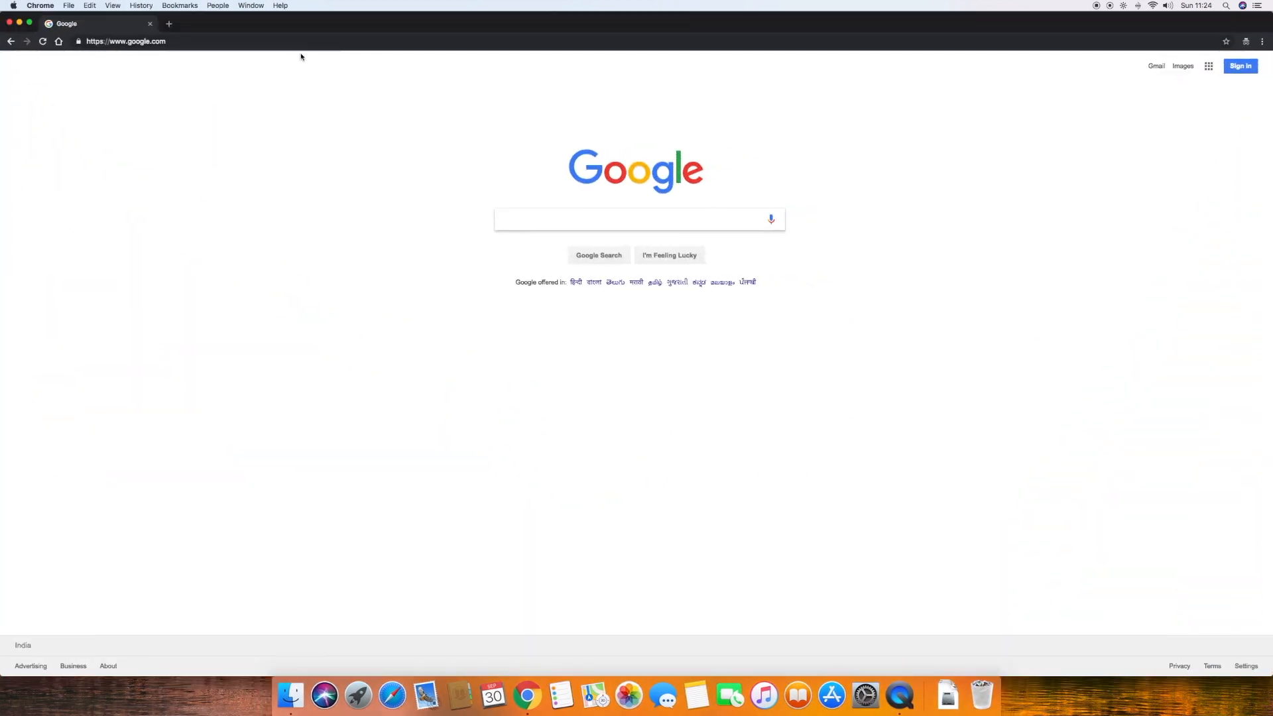
{"action": "left_click", "coordinate": [291, 45]}
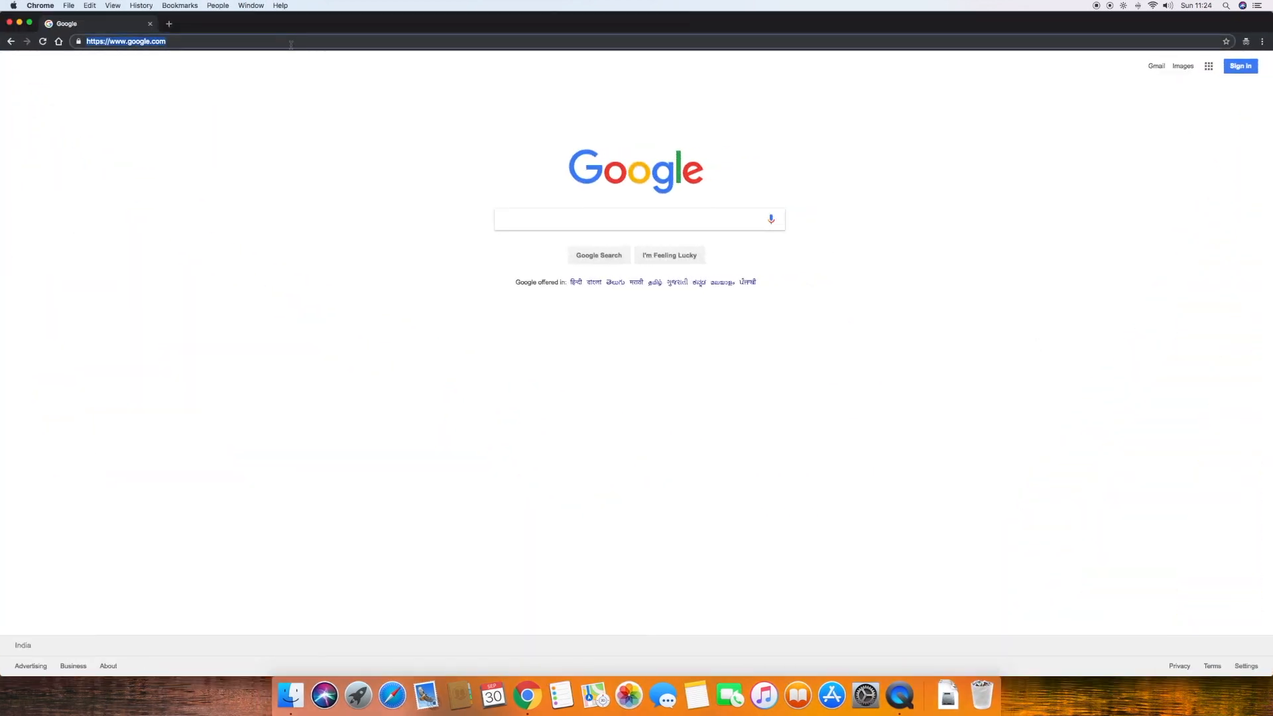
{"action": "type", "text": "ana"}
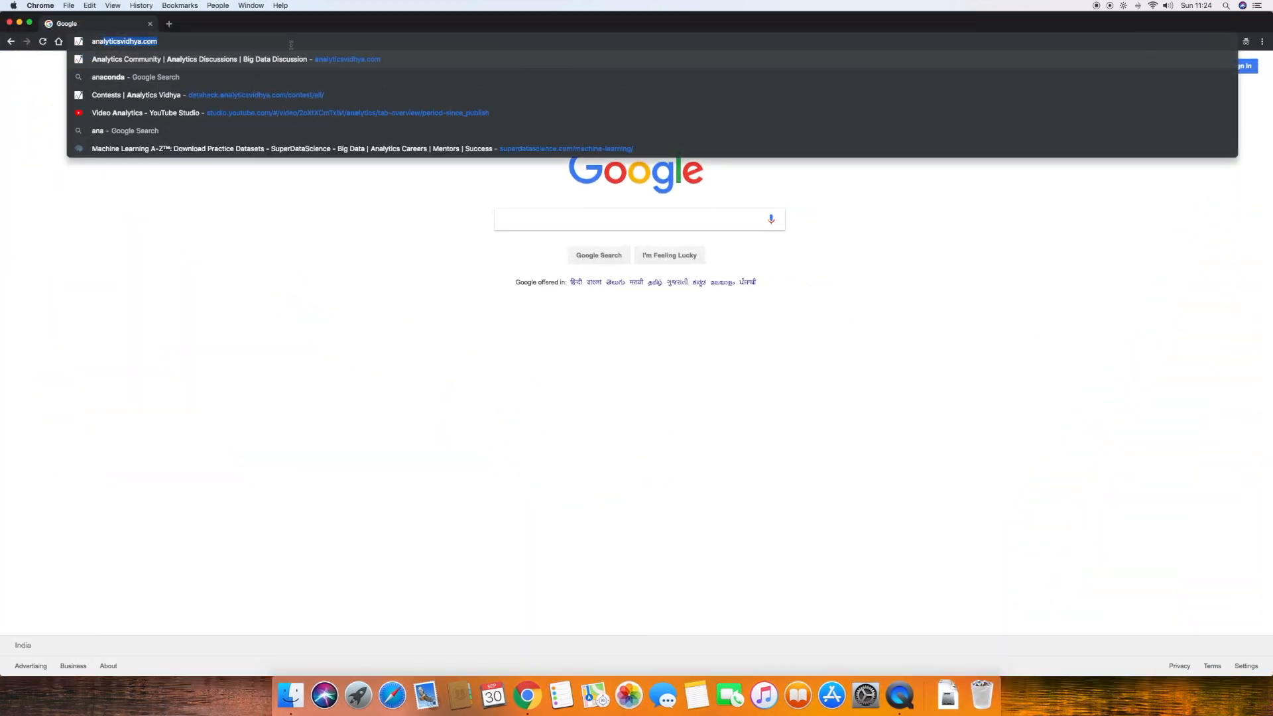
{"action": "type", "text": "conda python"}
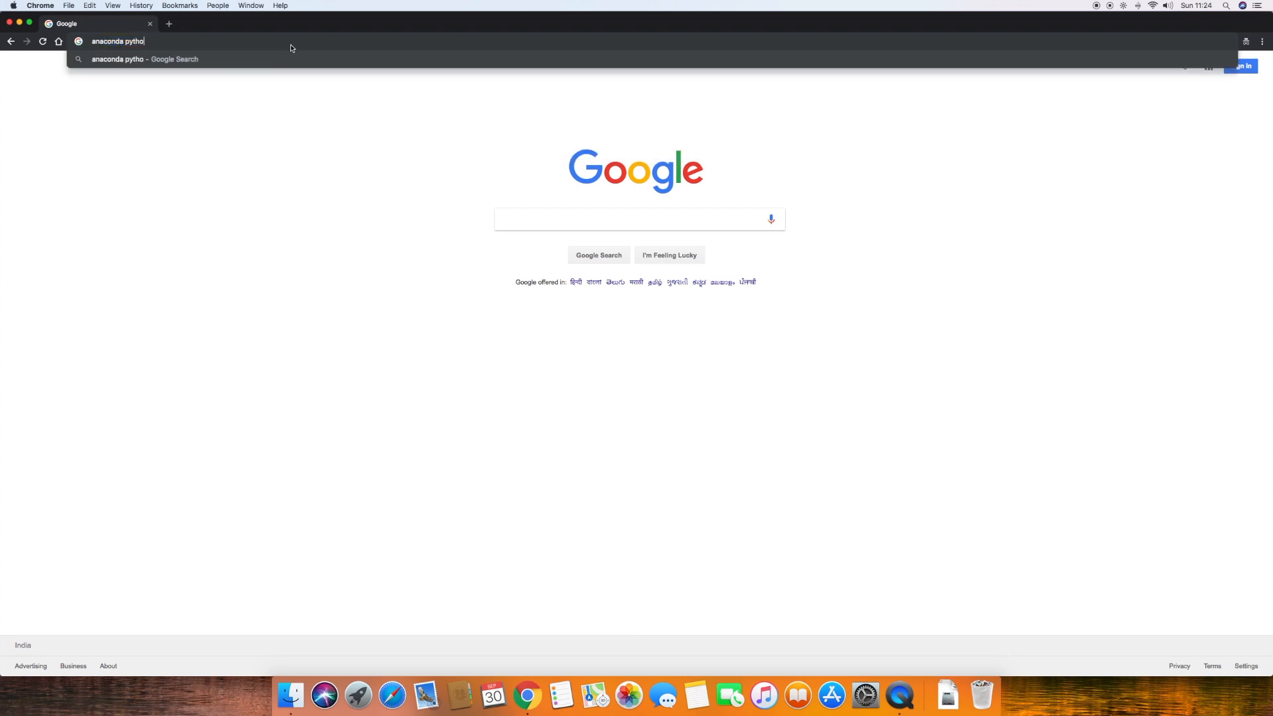
{"action": "key", "text": "Return"}
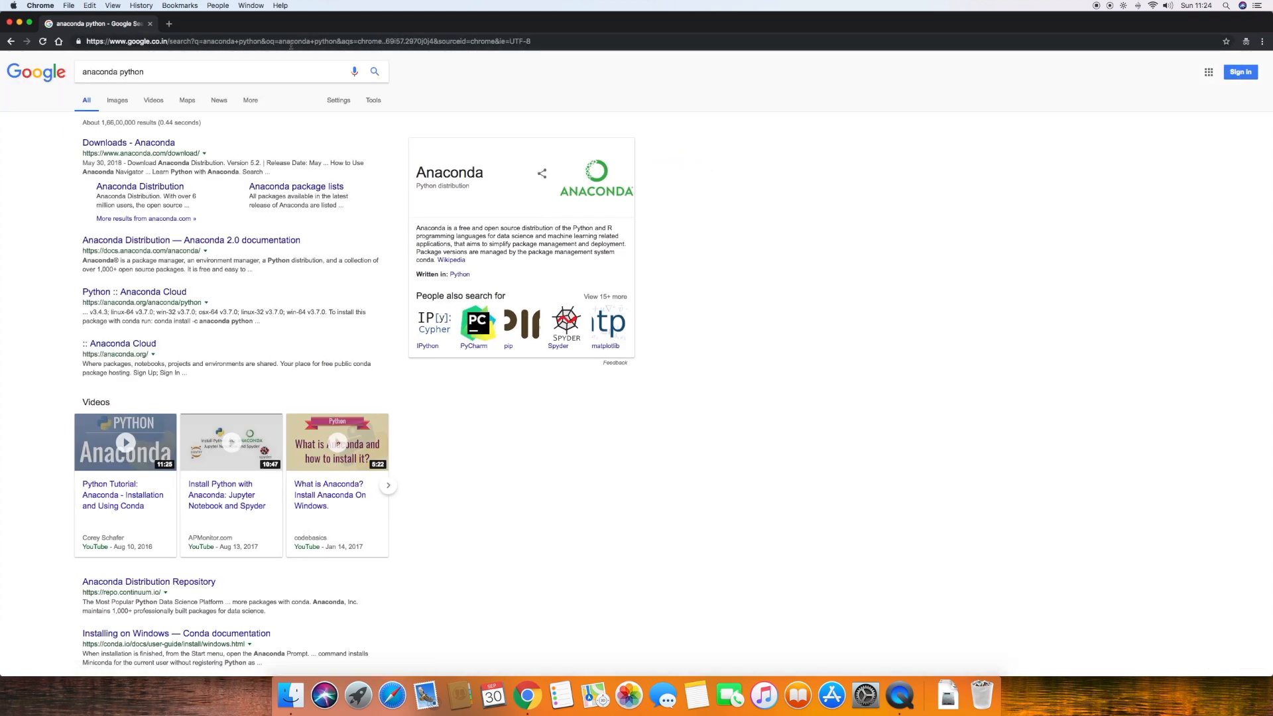
{"action": "left_click", "coordinate": [160, 145]}
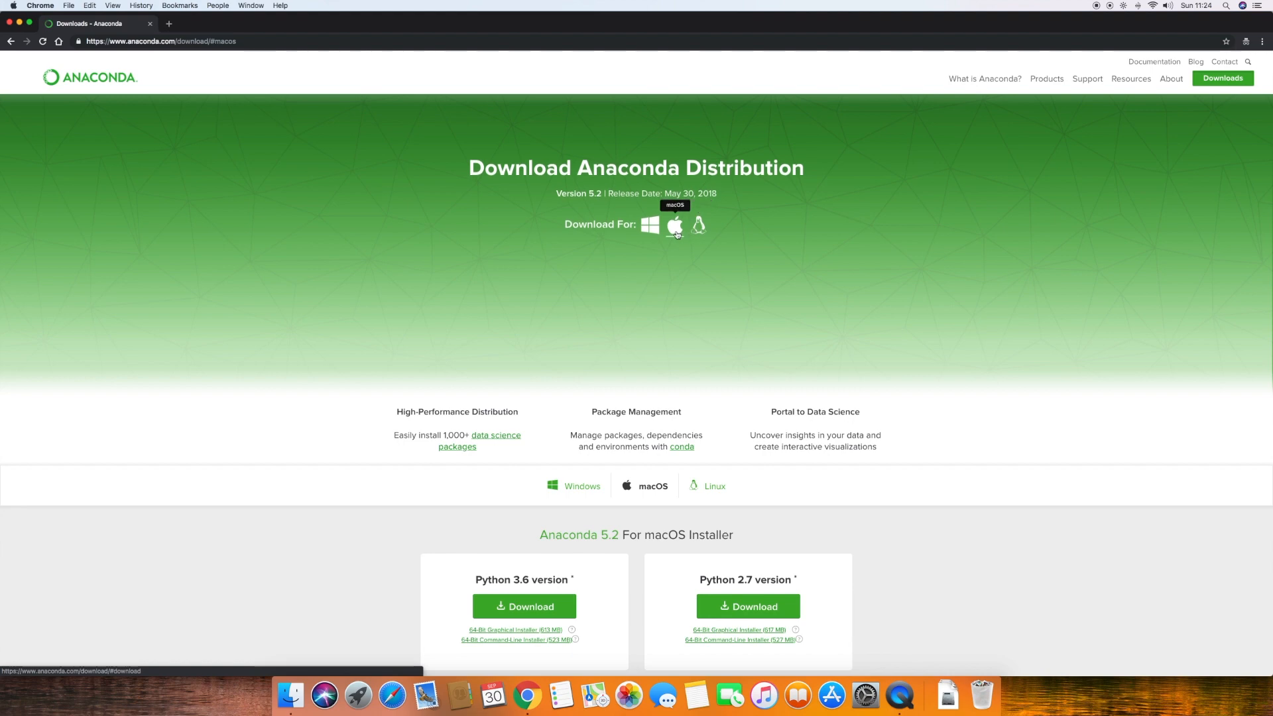
Download the Python 3.6 version of Anaconda 5.2 for macOS and dismiss the cheat sheet form
{"action": "left_click", "coordinate": [676, 232]}
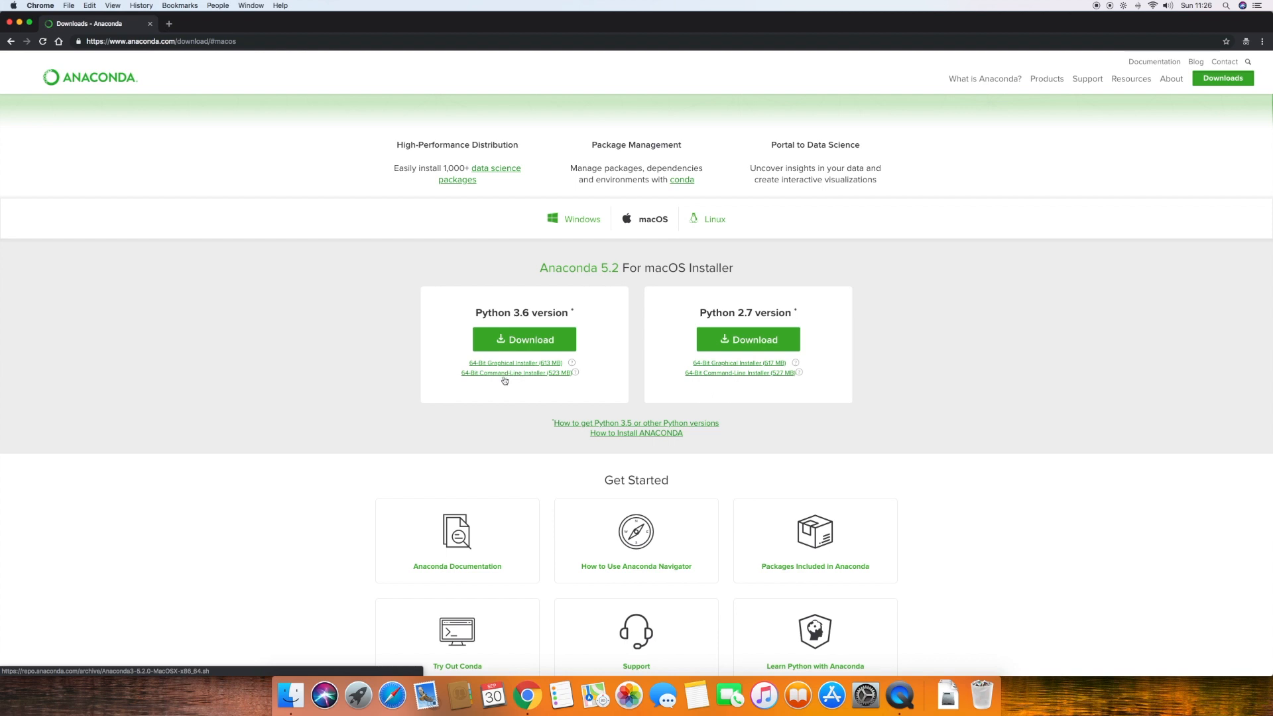
{"action": "left_click", "coordinate": [539, 341]}
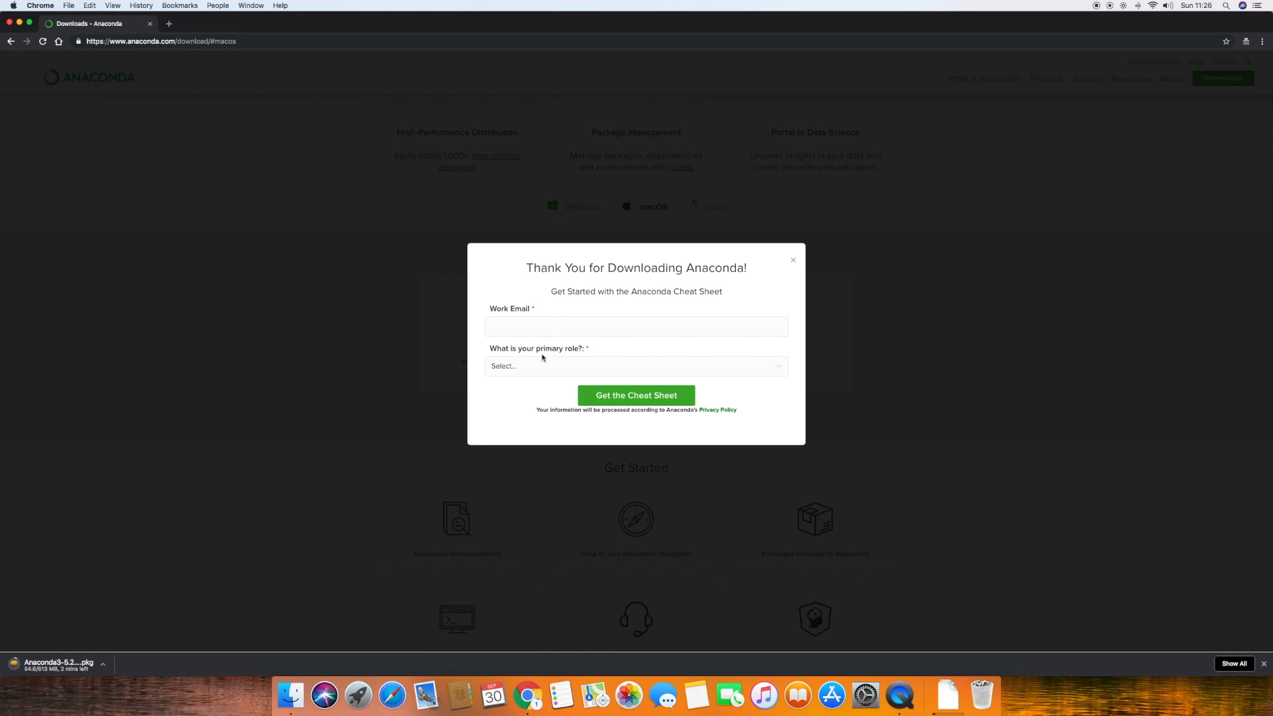
{"action": "left_click", "coordinate": [793, 262]}
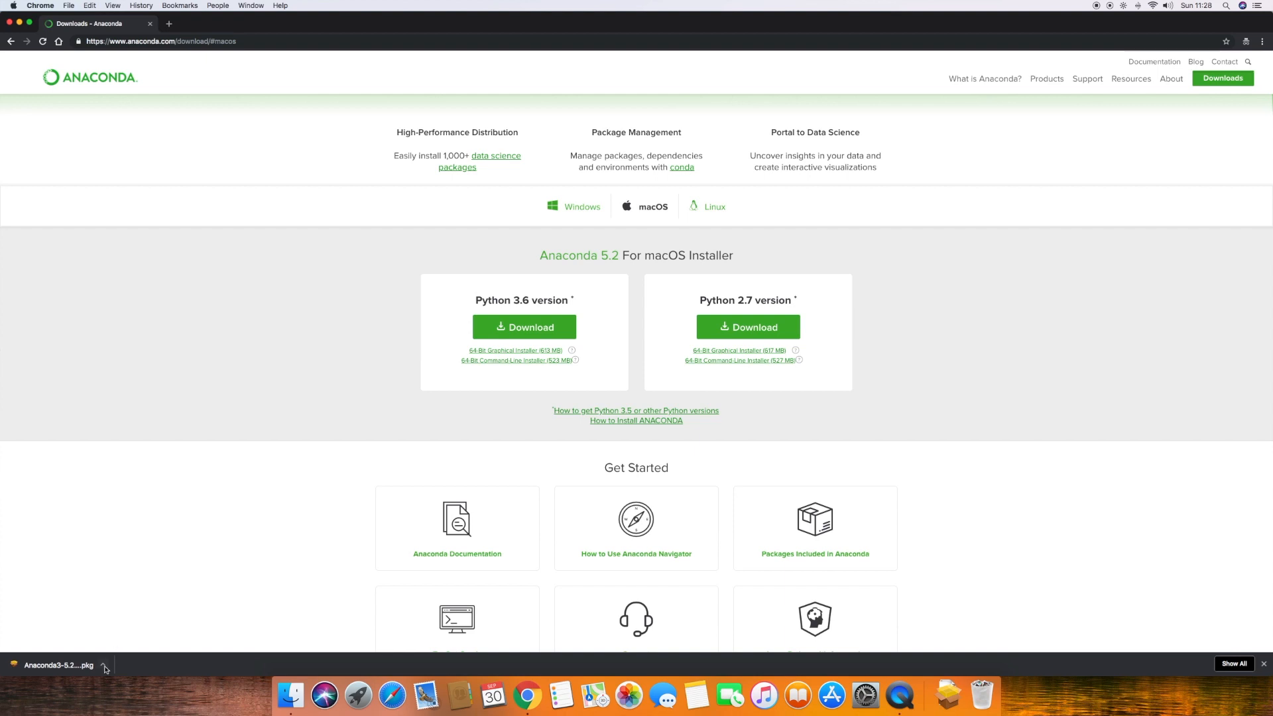
Open the downloaded Anaconda3 package, allow its compatibility check and proceed past the installer's introduction
{"action": "left_click", "coordinate": [102, 665]}
{"action": "left_click", "coordinate": [135, 628]}
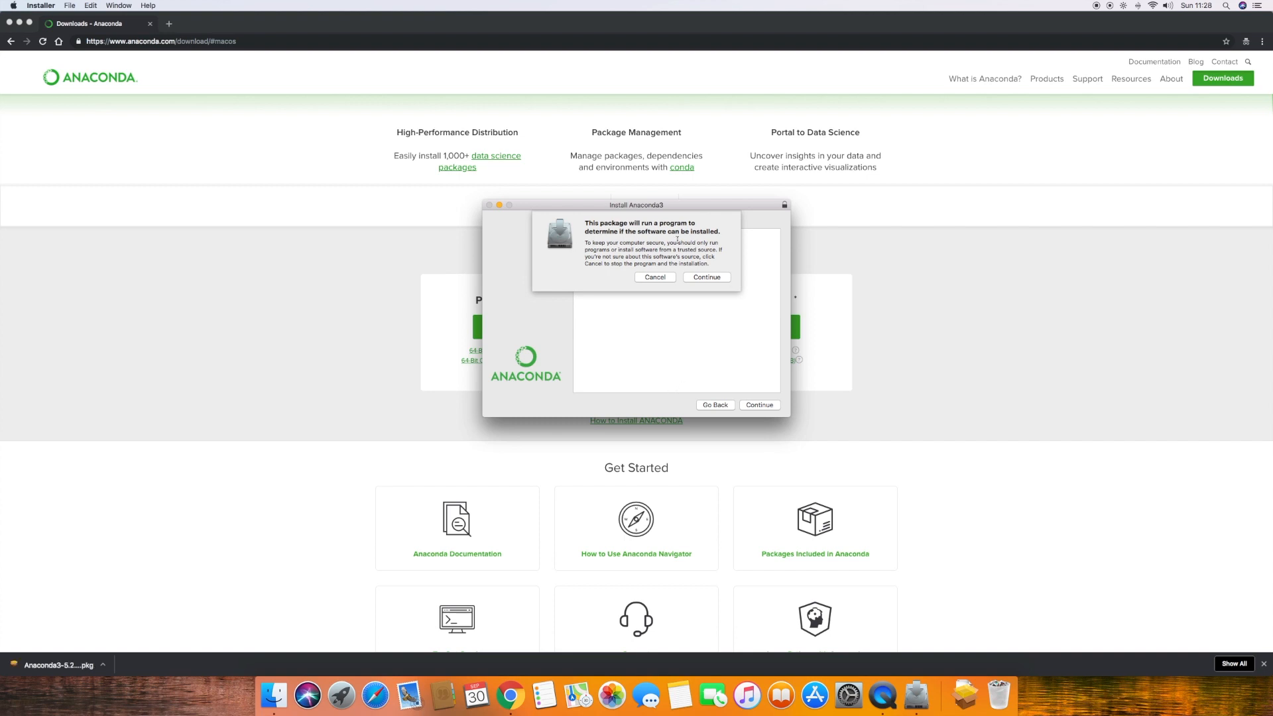
{"action": "left_click", "coordinate": [701, 277]}
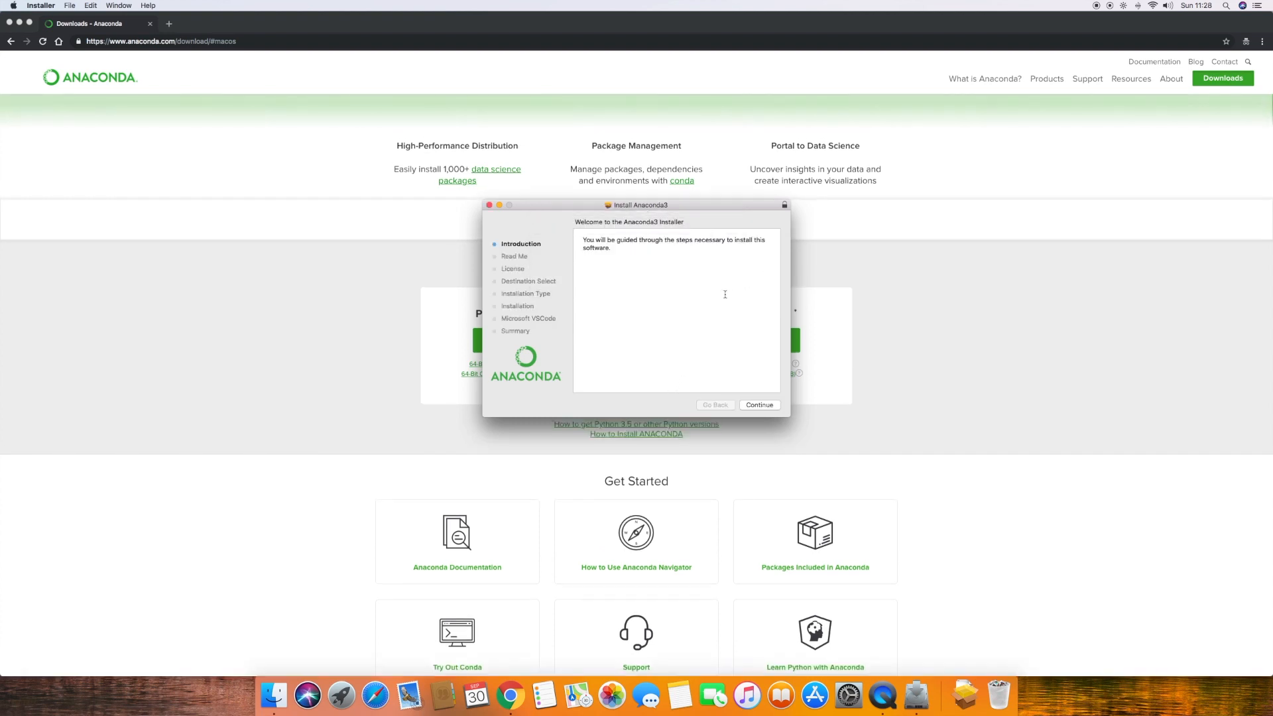
{"action": "left_click", "coordinate": [752, 407]}
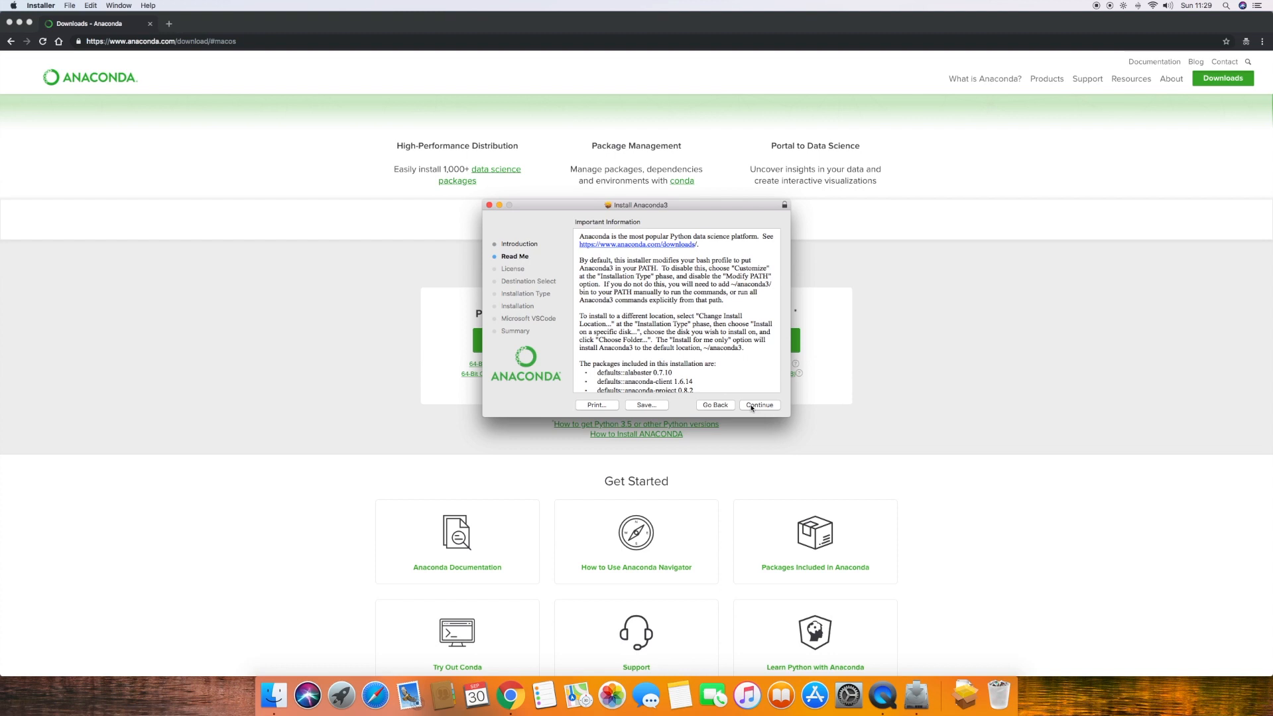
Review the installer's Read Me package list and agree to the software license agreement
{"action": "scroll", "coordinate": [736, 378], "scroll_direction": "down", "scroll_amount": 10}
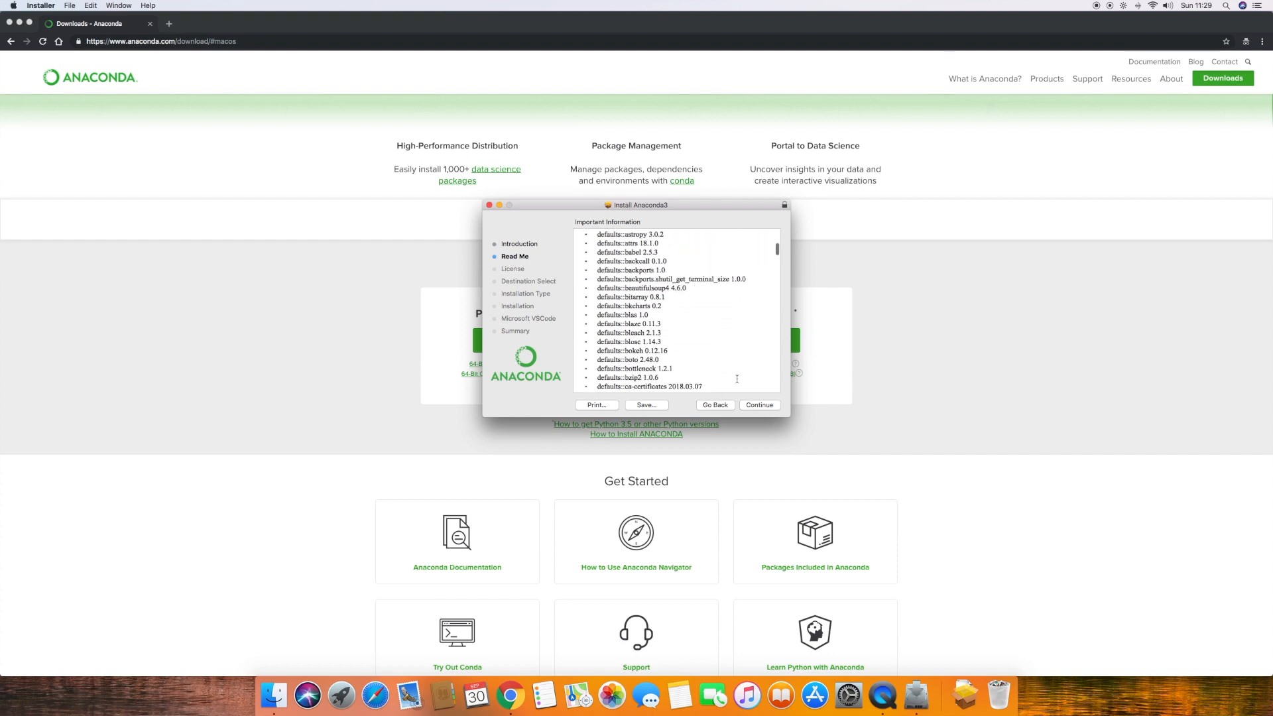
{"action": "scroll", "coordinate": [737, 379], "scroll_direction": "down", "scroll_amount": 10}
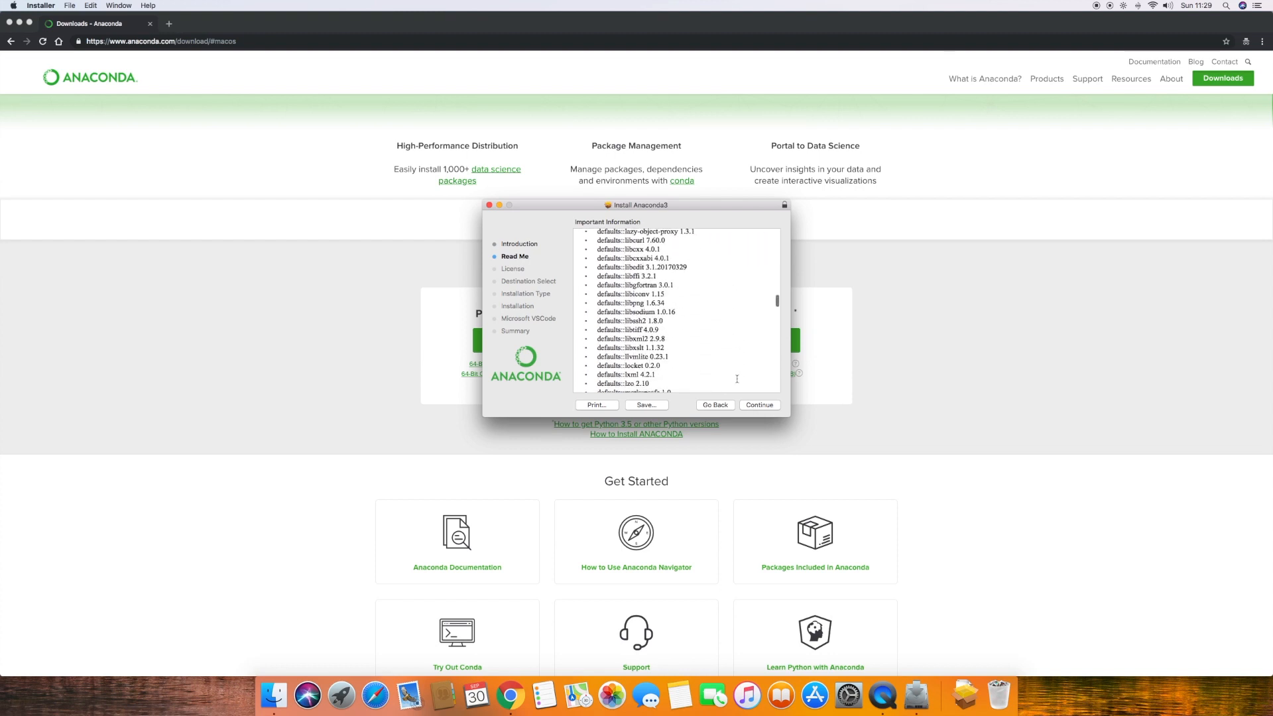
{"action": "scroll", "coordinate": [737, 378], "scroll_direction": "down", "scroll_amount": 12}
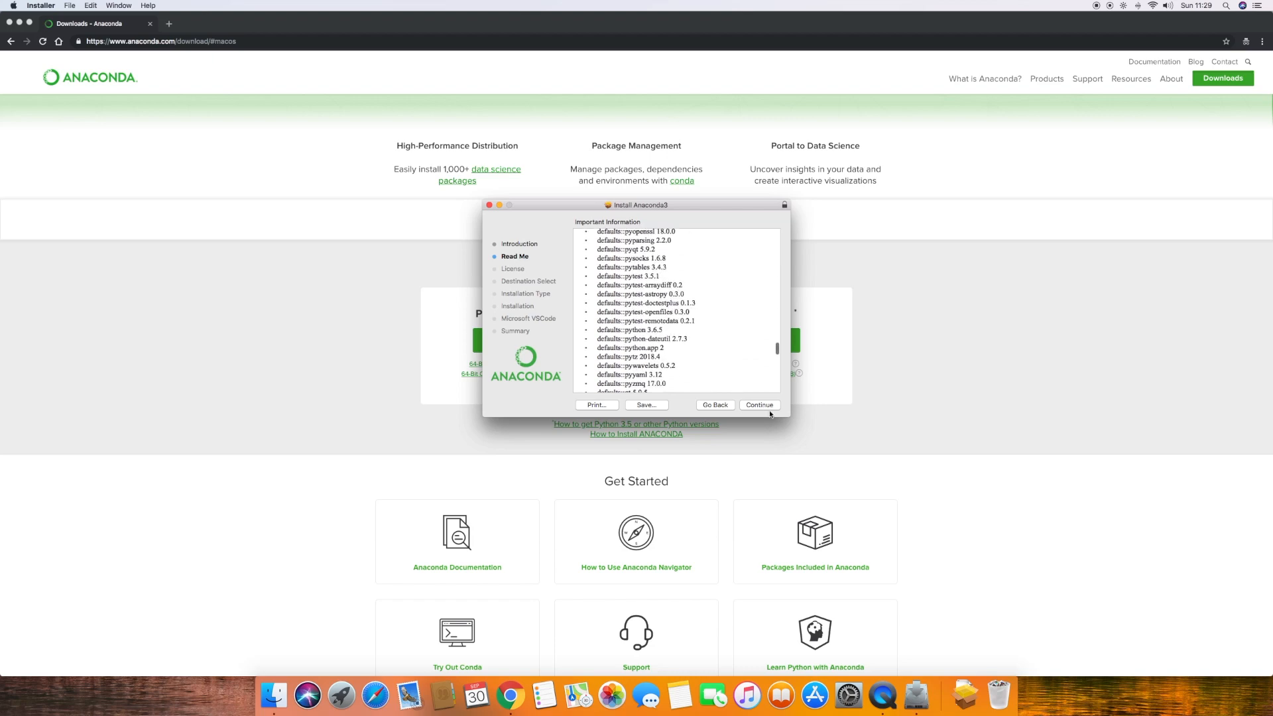
{"action": "left_click", "coordinate": [753, 406]}
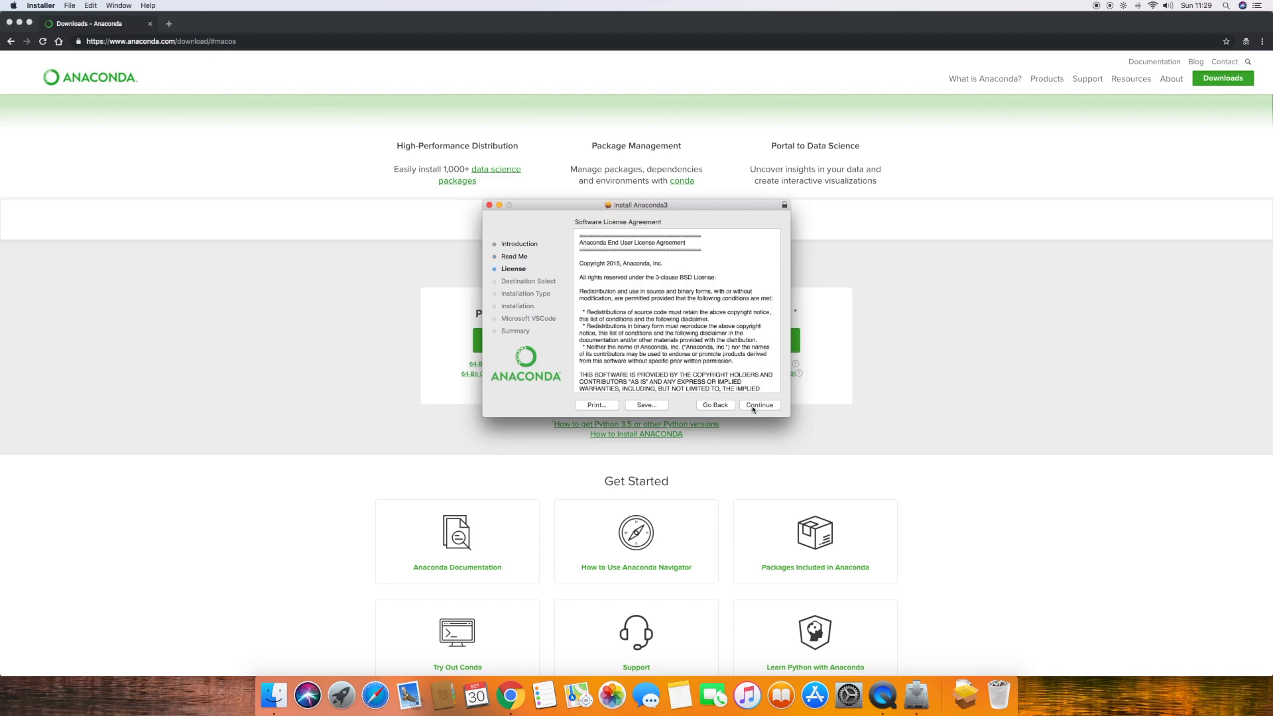
{"action": "scroll", "coordinate": [686, 347], "scroll_direction": "down", "scroll_amount": 15}
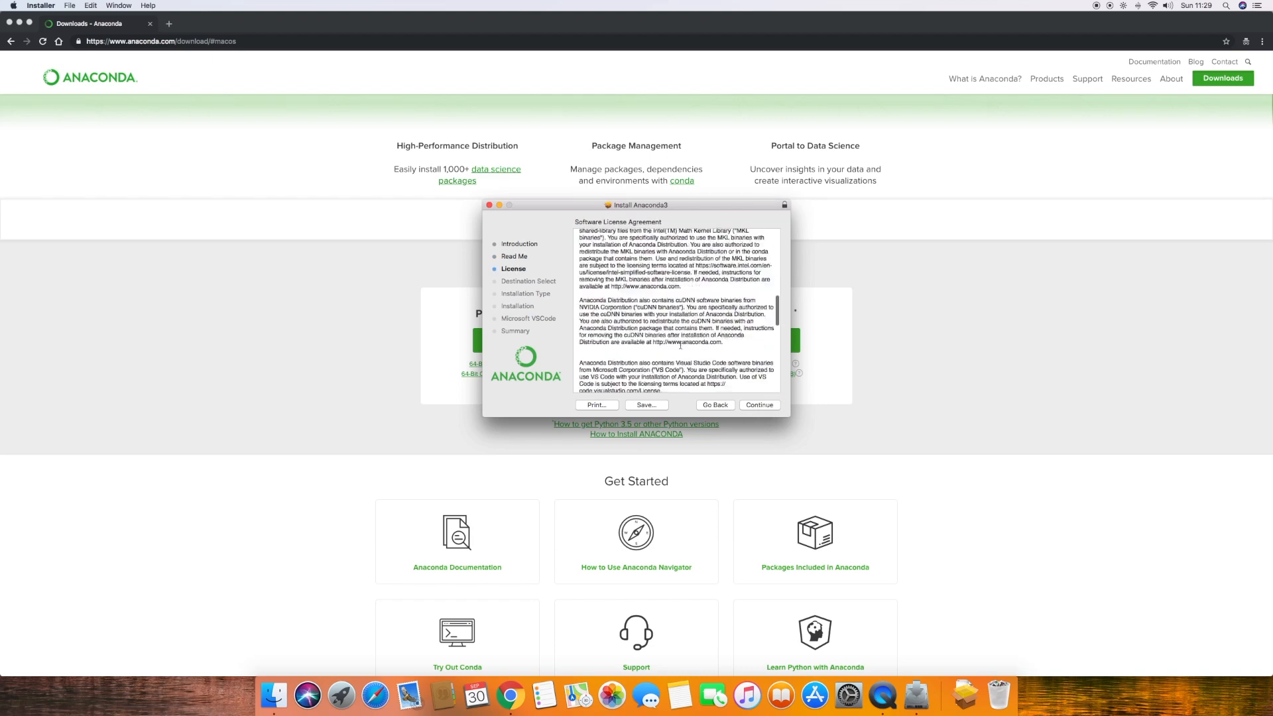
{"action": "left_click", "coordinate": [748, 407]}
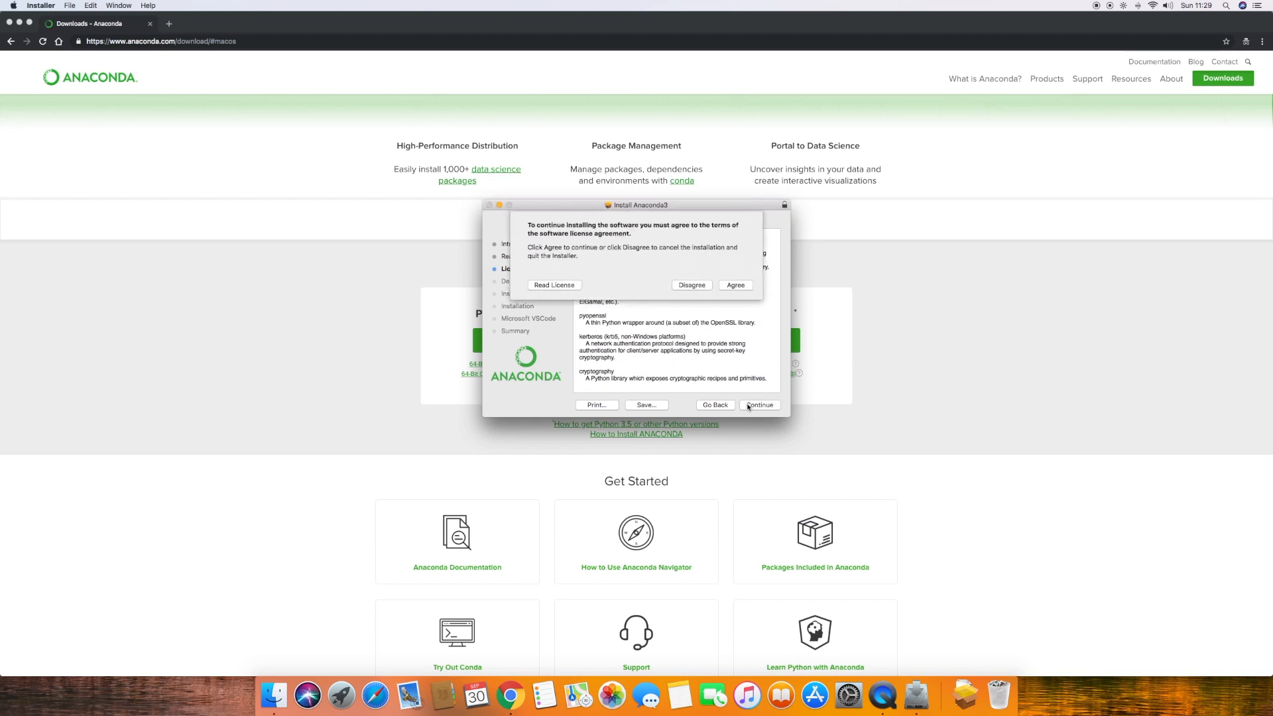
{"action": "left_click", "coordinate": [737, 286]}
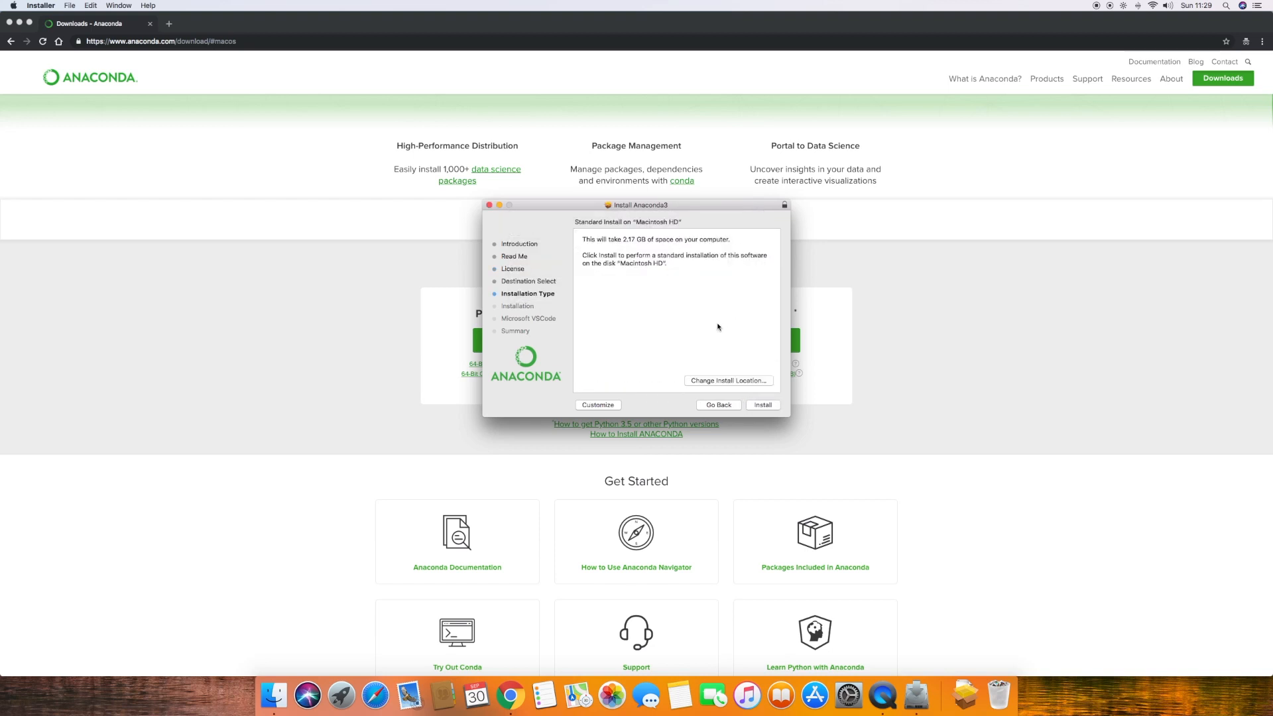
Start the standard installation on Macintosh HD and authorize it with the account password
{"action": "left_click", "coordinate": [763, 405]}
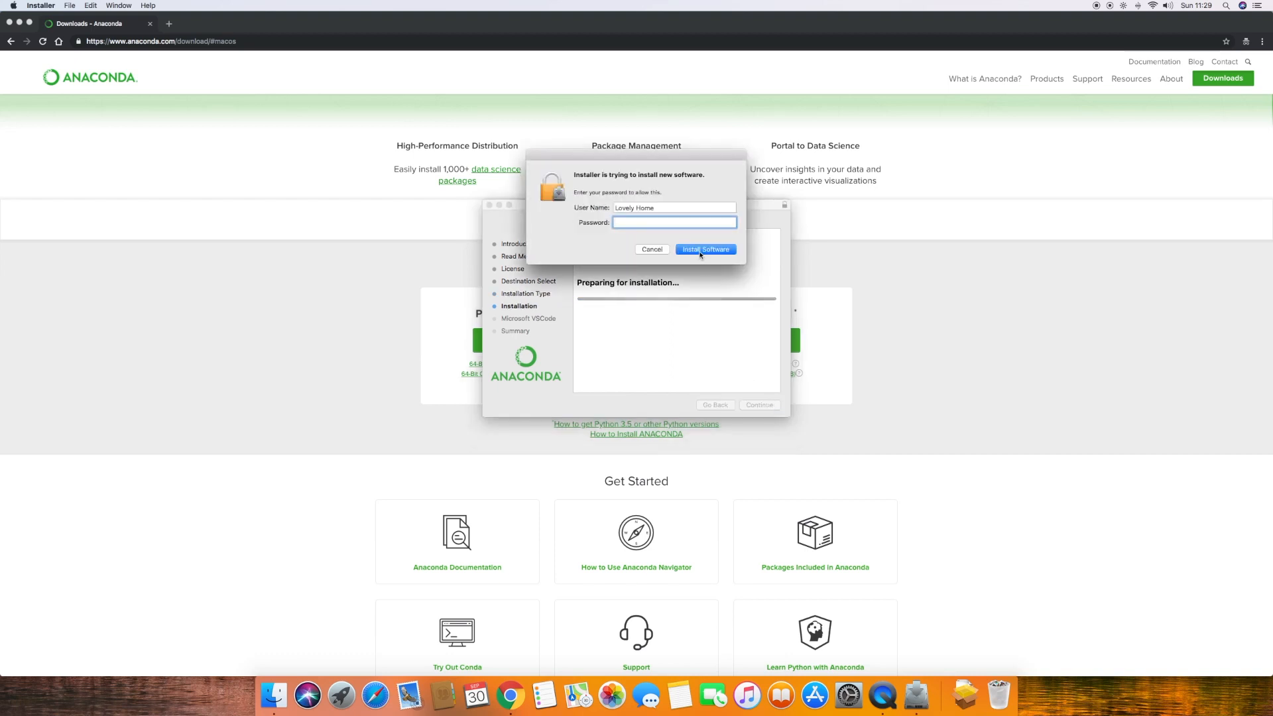
{"action": "type", "text": "••••"}
{"action": "key", "text": "Return"}
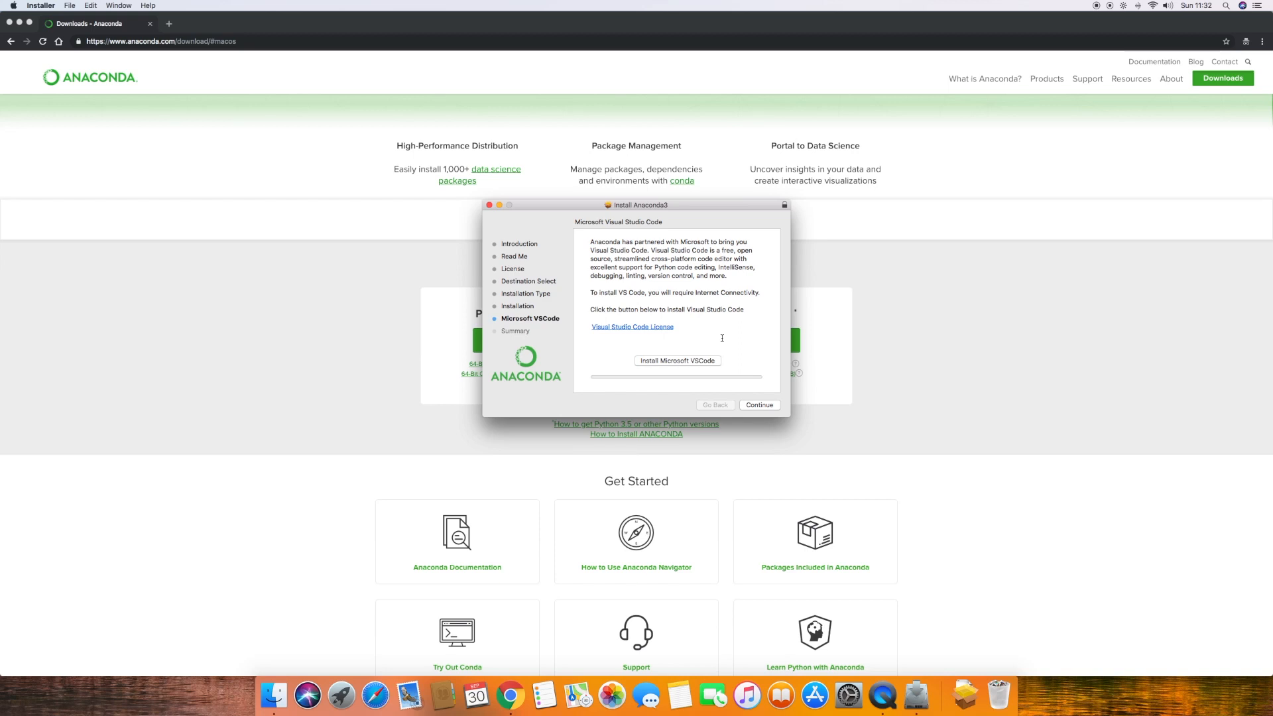
Skip the Microsoft VSCode installation, close the installer and move the Anaconda3 installer to the Trash
{"action": "left_click", "coordinate": [759, 404]}
{"action": "left_click", "coordinate": [761, 405]}
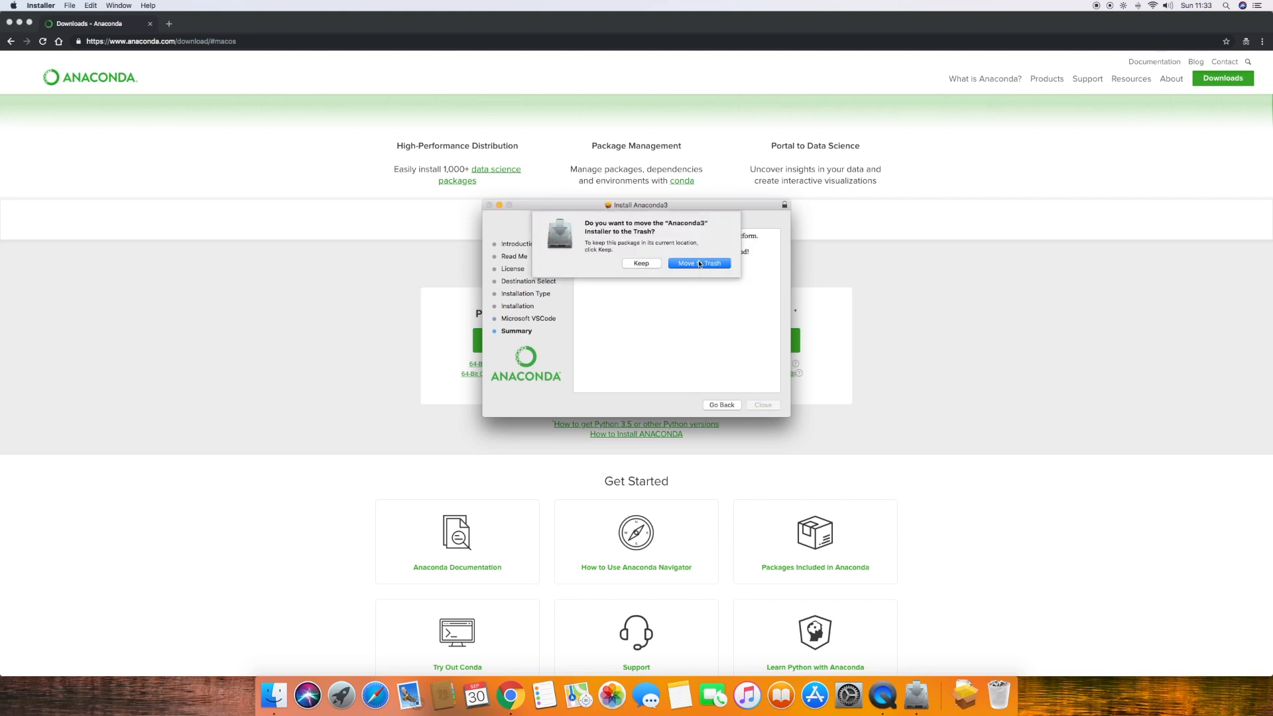
{"action": "left_click", "coordinate": [699, 264]}
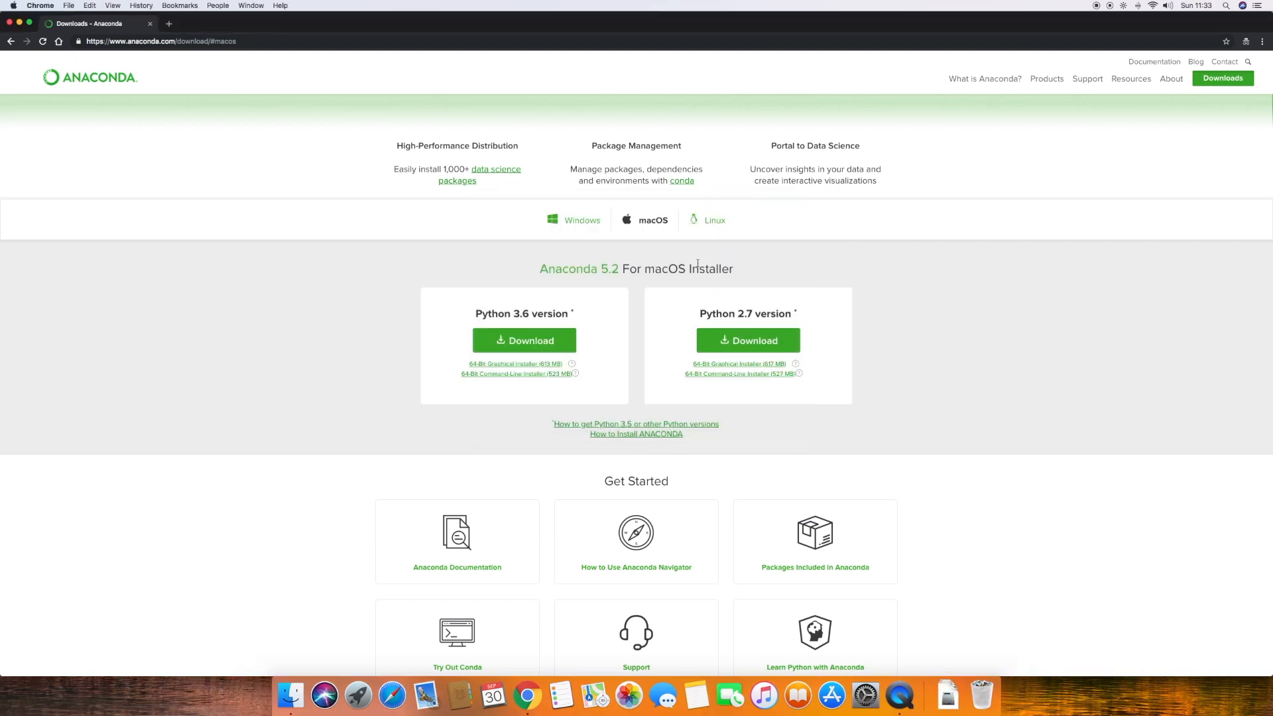
Launch Anaconda-Navigator from the installed applications and permanently dismiss its welcome message
{"action": "key", "text": "F4"}
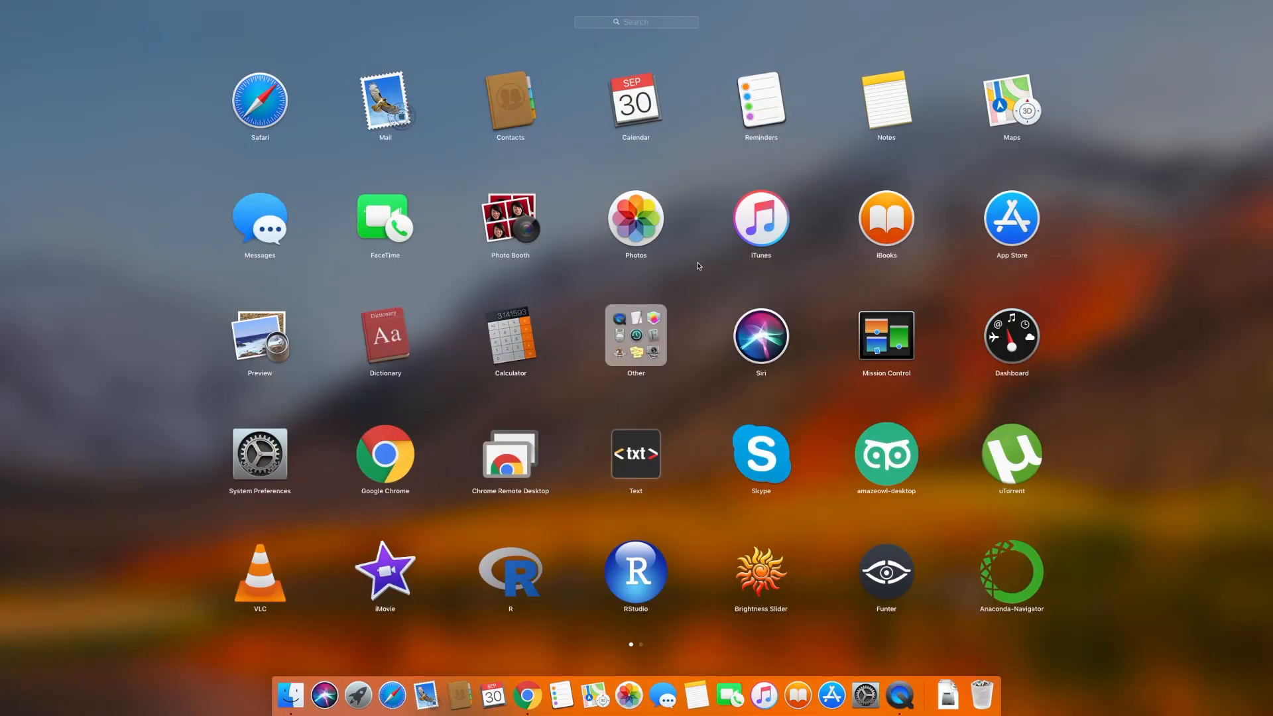
{"action": "left_click", "coordinate": [987, 577]}
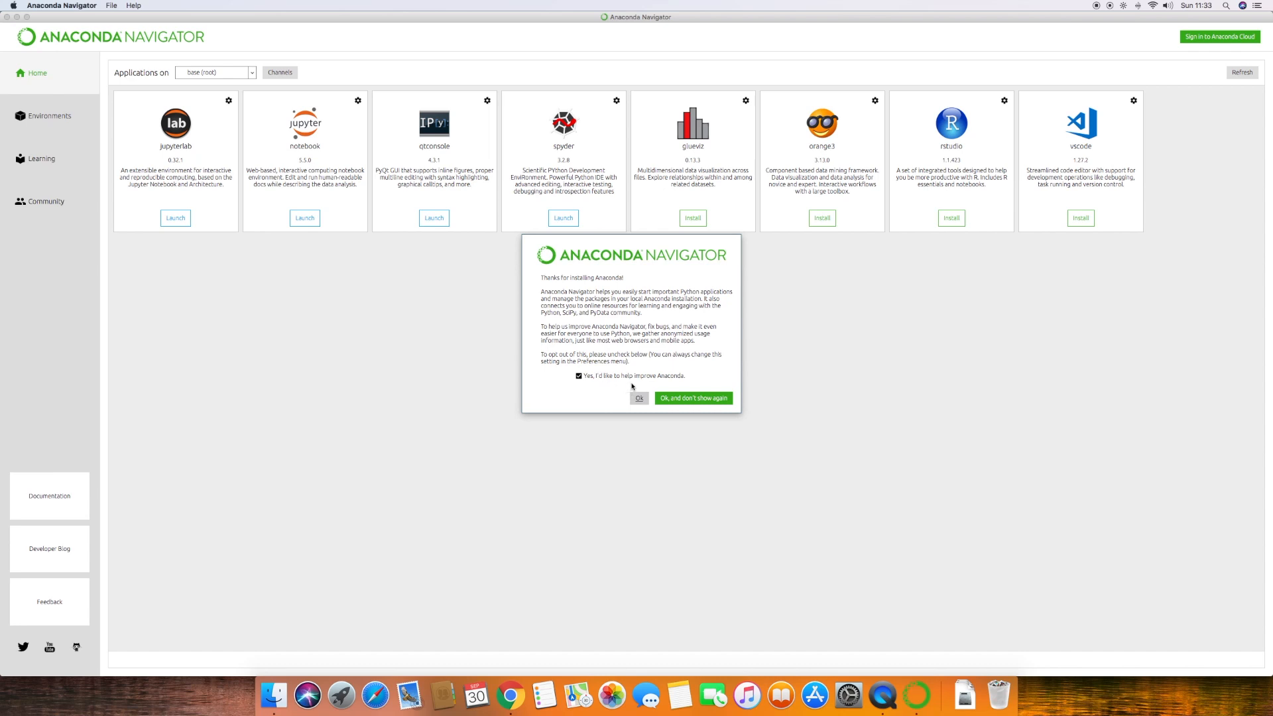
{"action": "left_click", "coordinate": [697, 398]}
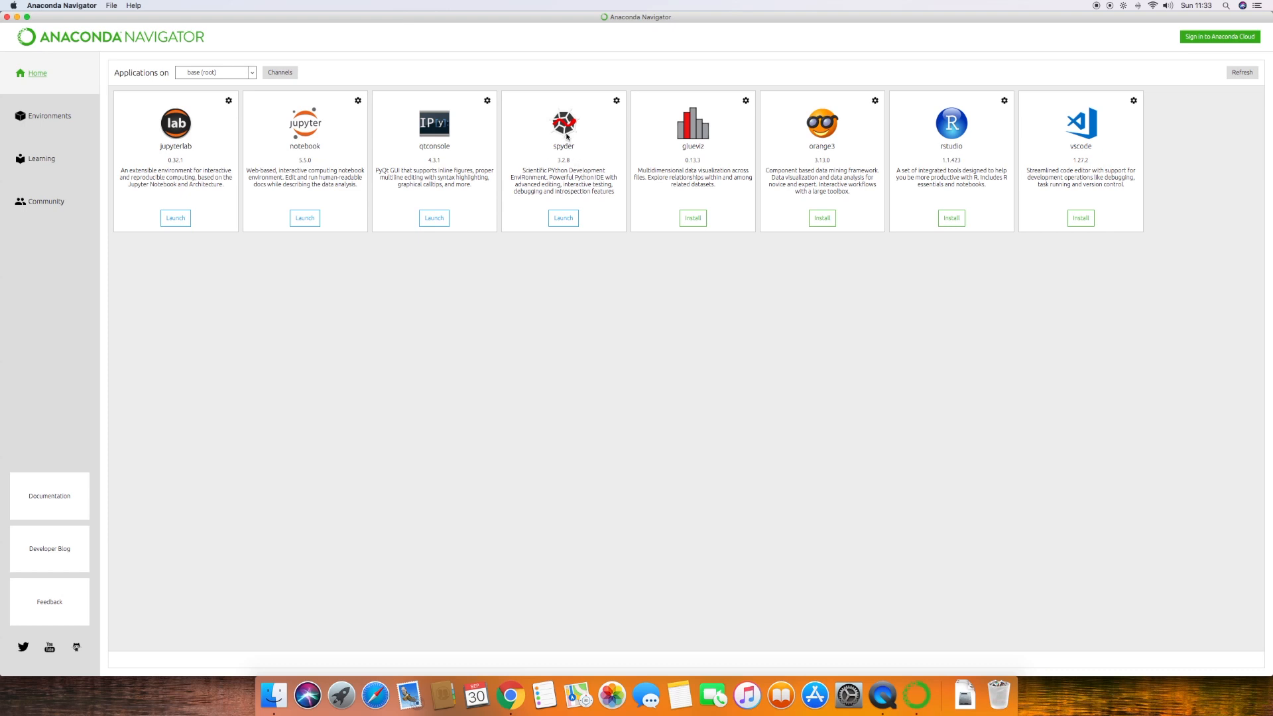
Launch Spyder from Anaconda Navigator and take its window out of full screen
{"action": "left_click", "coordinate": [571, 222]}
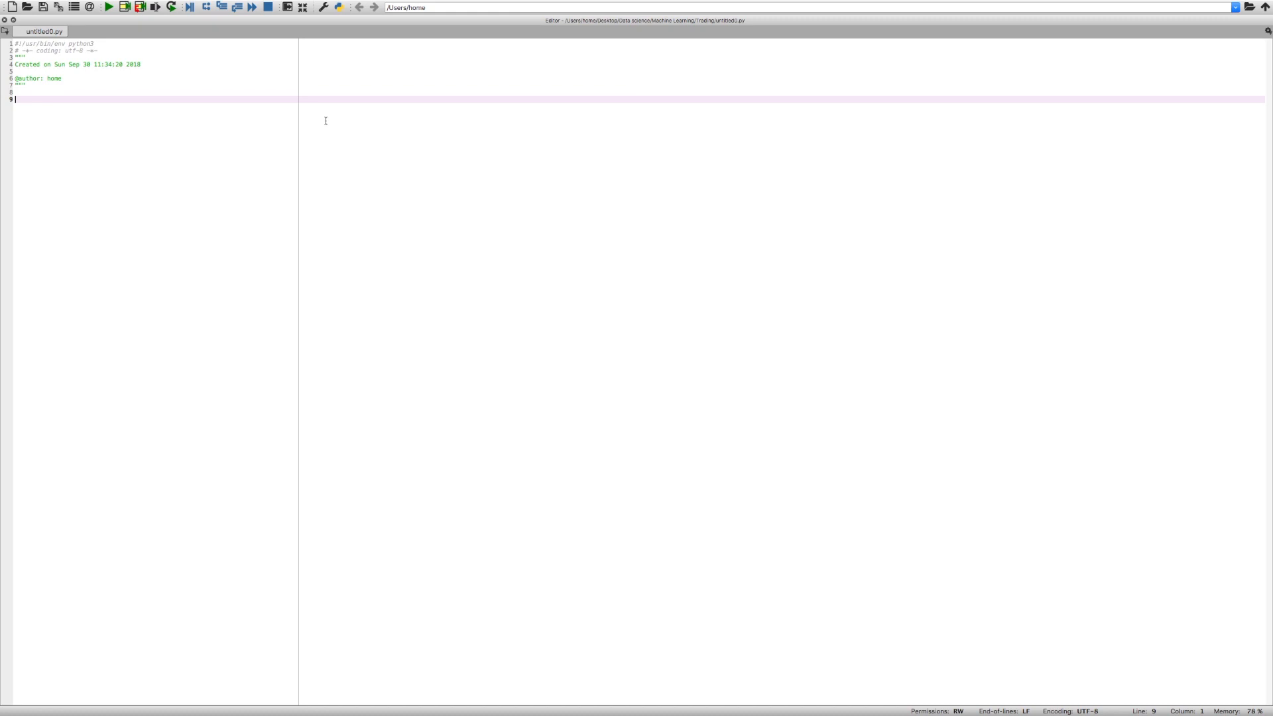
{"action": "mouse_move", "coordinate": [321, 9]}
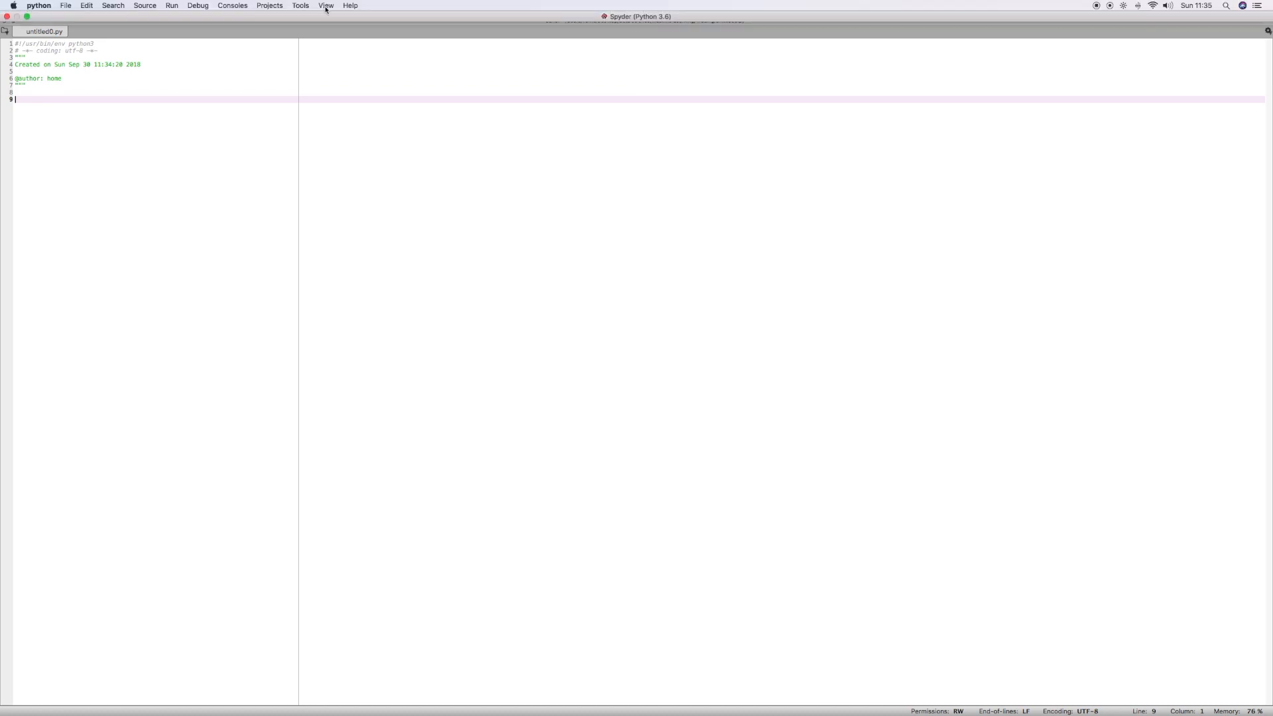
{"action": "left_click", "coordinate": [28, 17]}
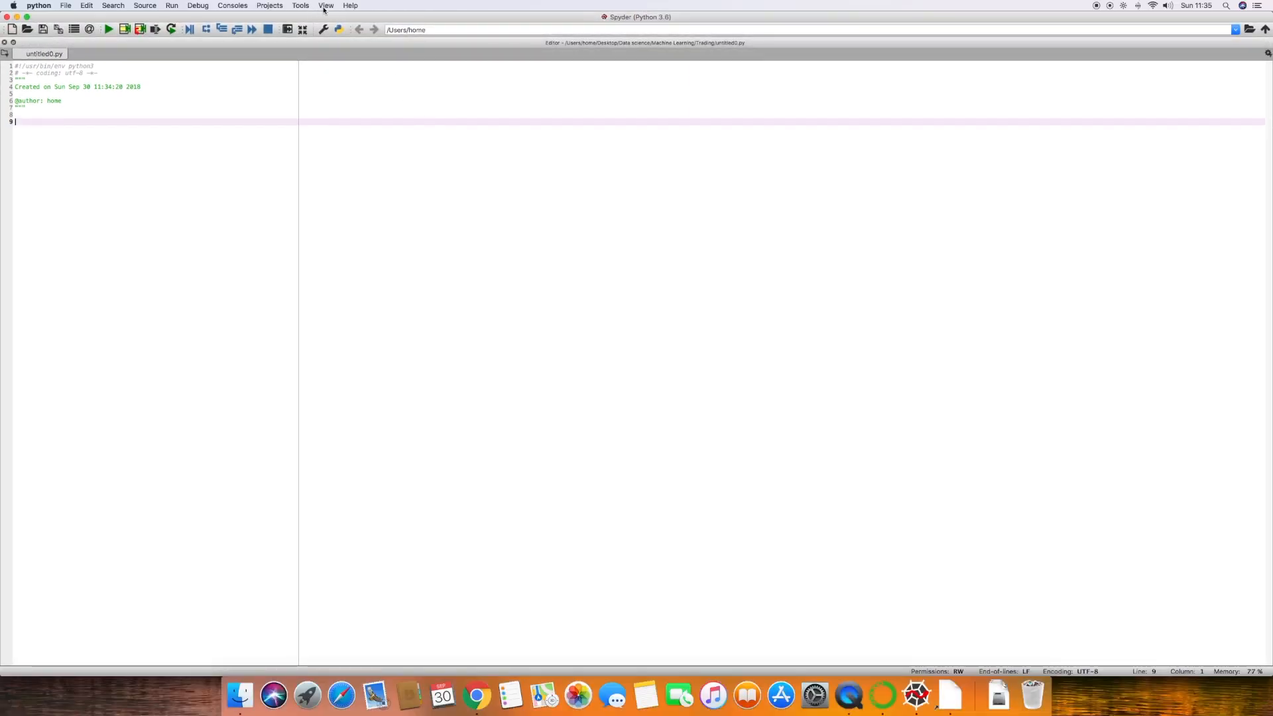
Show the IPython console and Variable explorer panes alongside the editor
{"action": "left_click", "coordinate": [325, 7]}
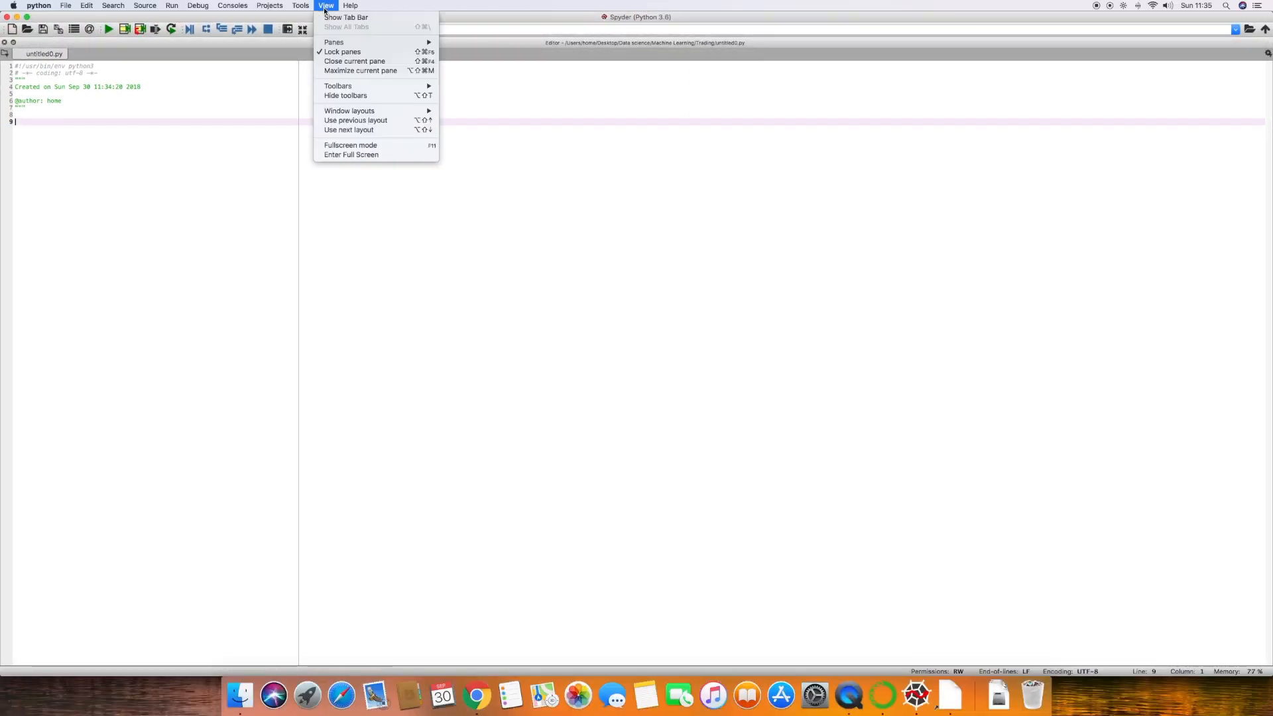
{"action": "mouse_move", "coordinate": [361, 42]}
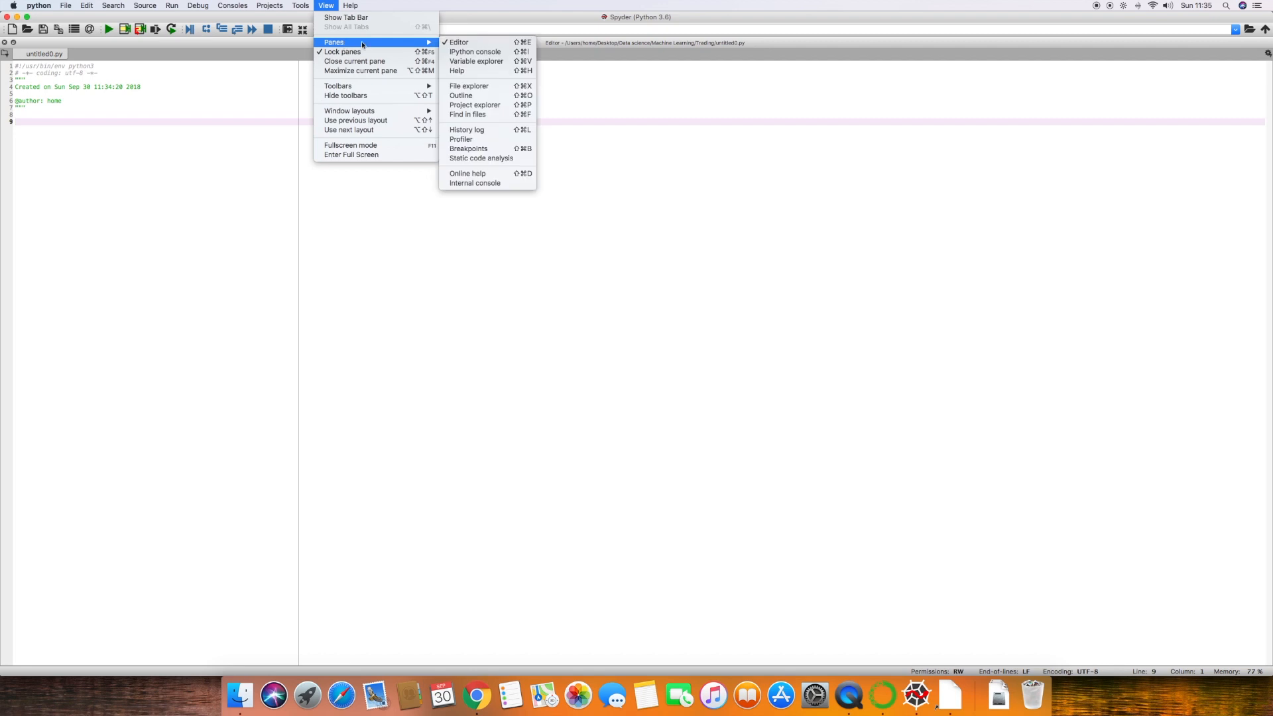
{"action": "left_click", "coordinate": [499, 55]}
{"action": "left_click", "coordinate": [326, 6]}
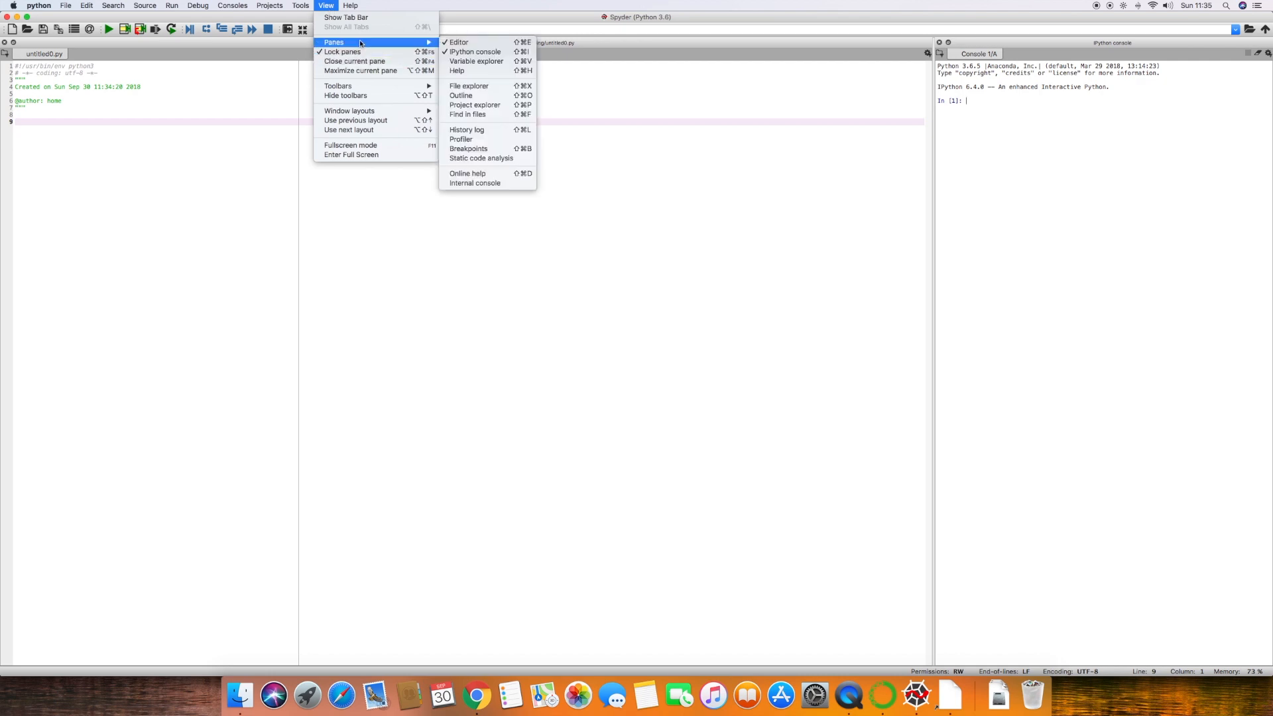
{"action": "left_click", "coordinate": [485, 67]}
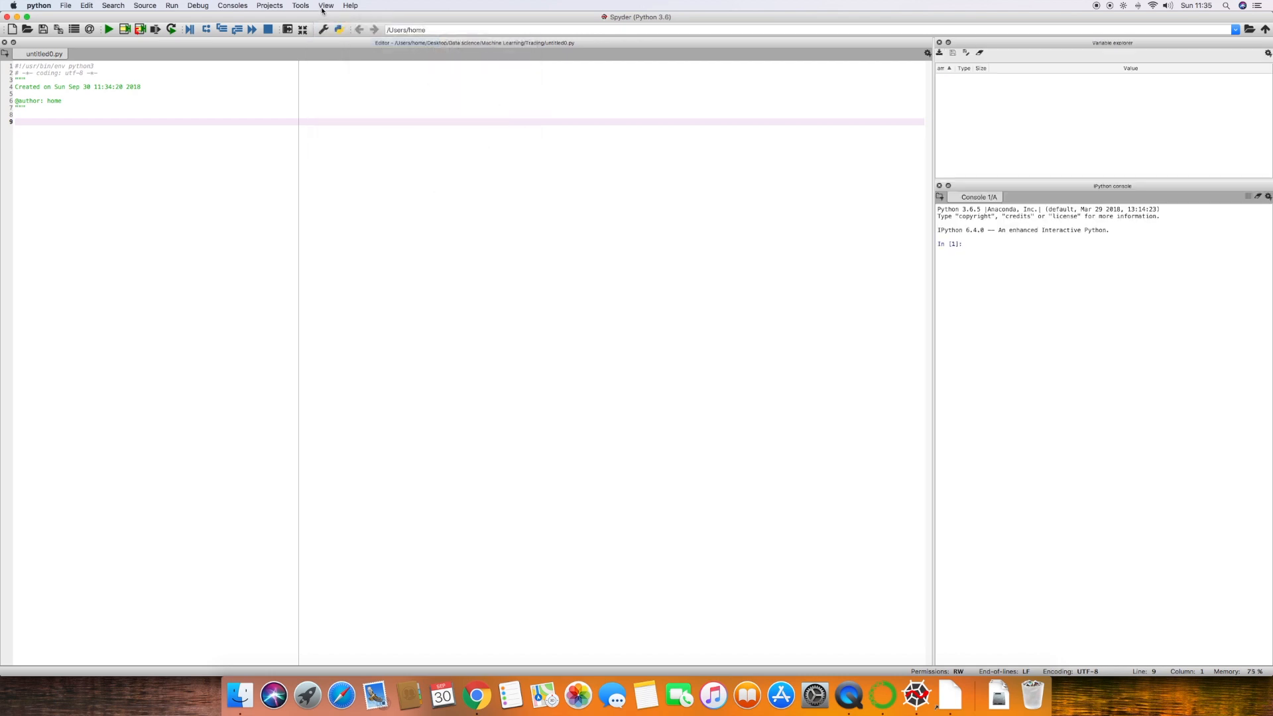
Add the File explorer and Help panes to the layout, and view the File explorer followed by Help
{"action": "left_click", "coordinate": [326, 6]}
{"action": "mouse_move", "coordinate": [343, 46]}
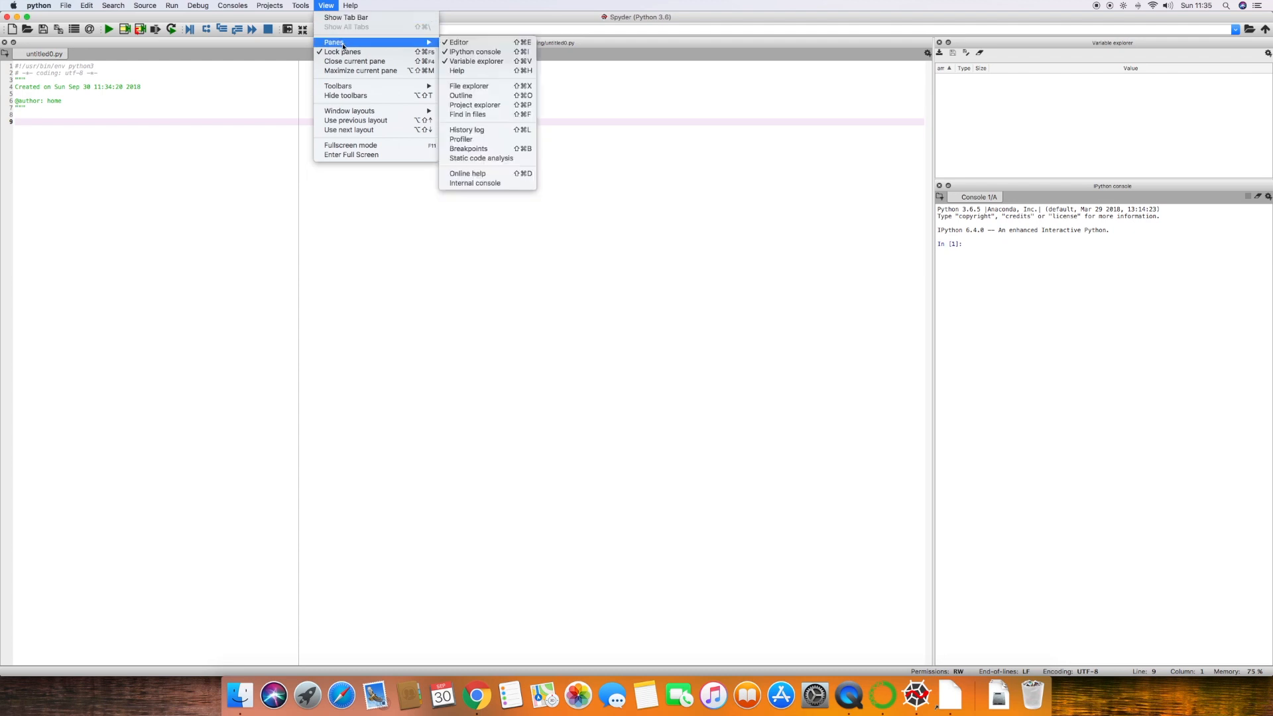
{"action": "left_click", "coordinate": [469, 86]}
{"action": "left_click", "coordinate": [326, 6]}
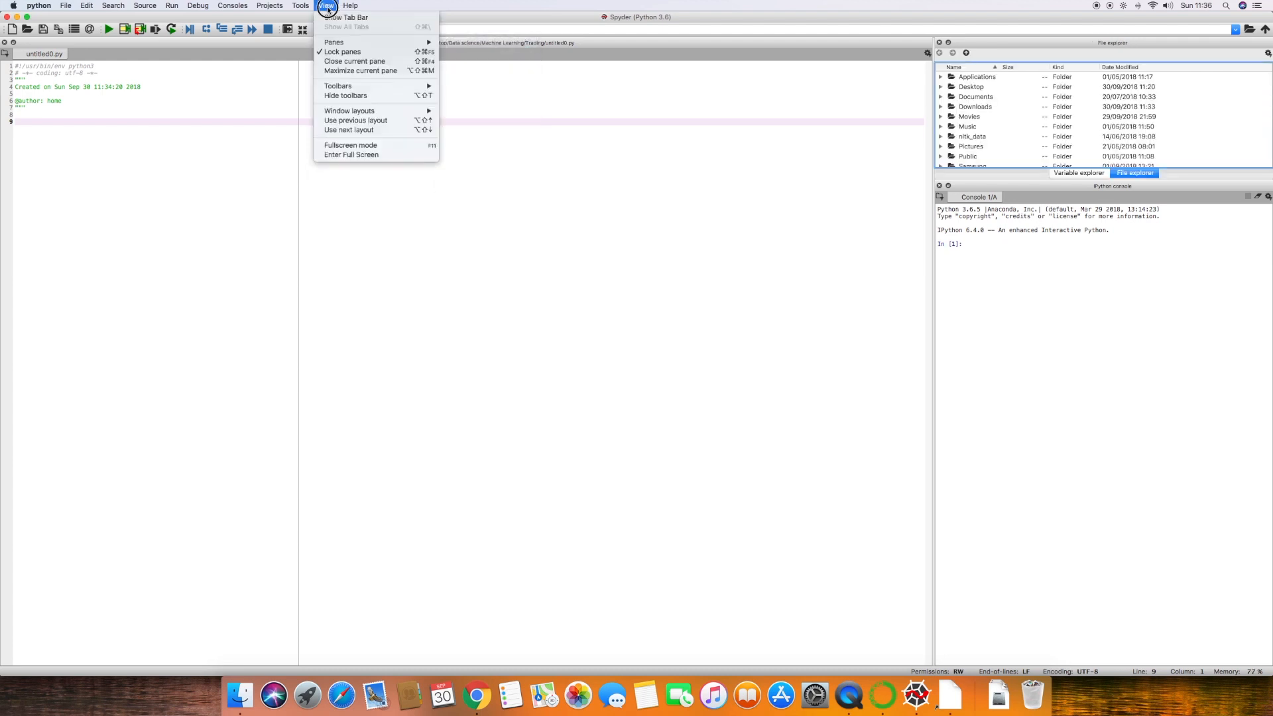
{"action": "mouse_move", "coordinate": [375, 43]}
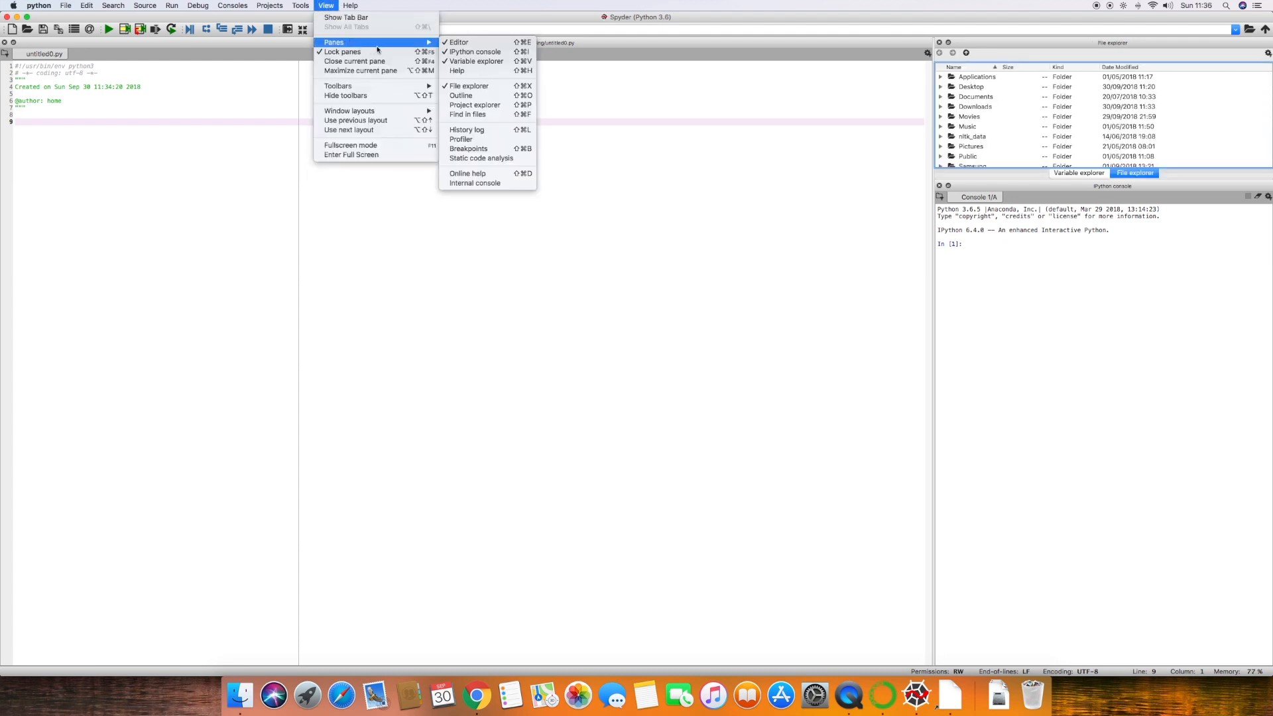
{"action": "left_click", "coordinate": [461, 72]}
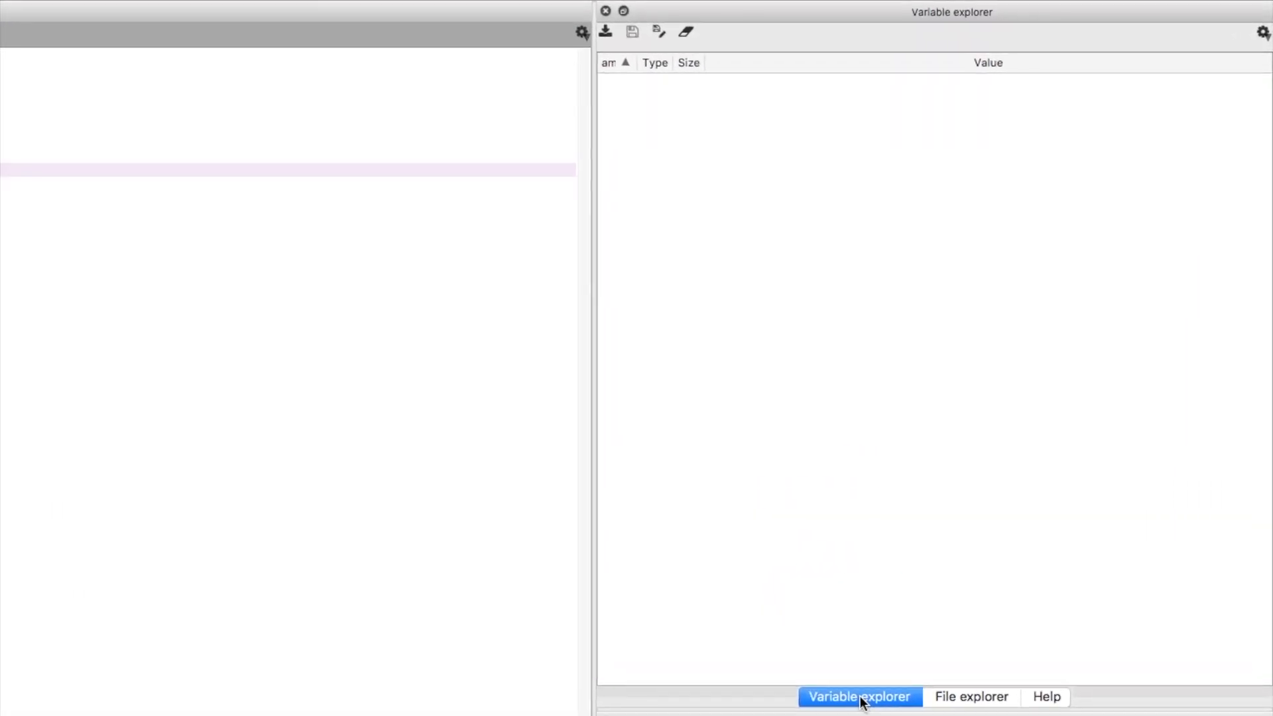
{"action": "left_click", "coordinate": [974, 698]}
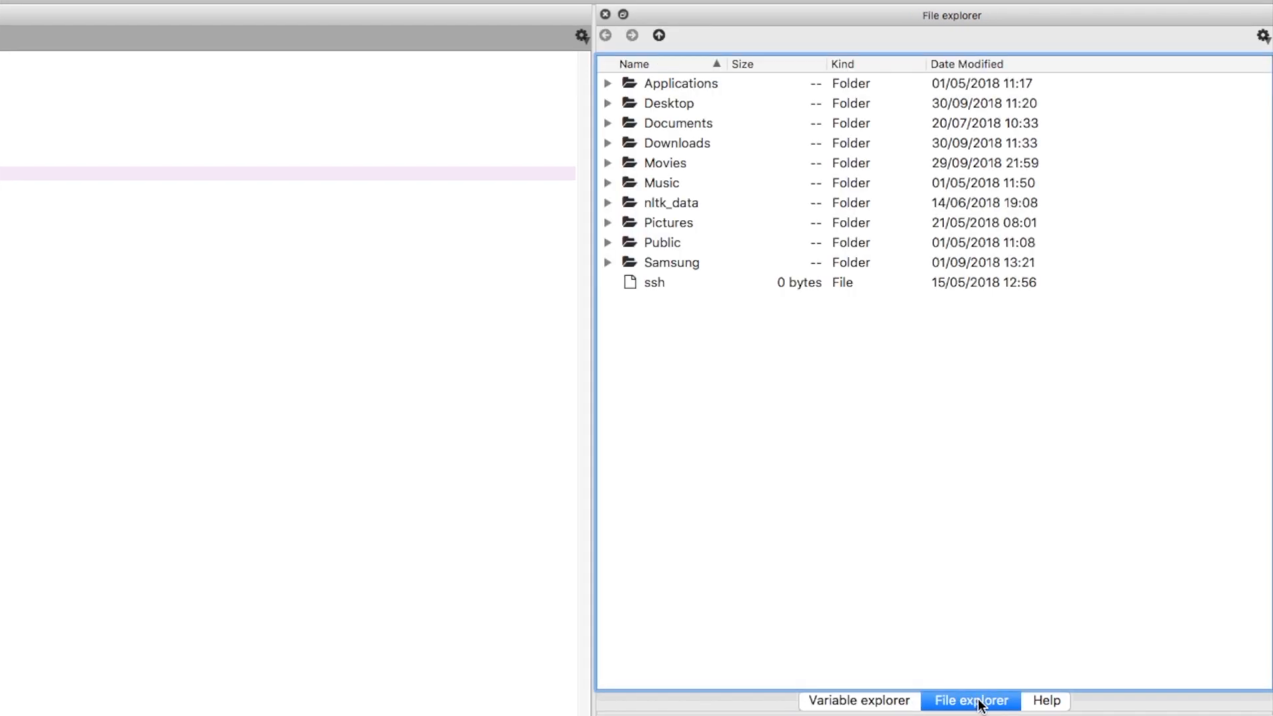
{"action": "left_click", "coordinate": [1046, 703]}
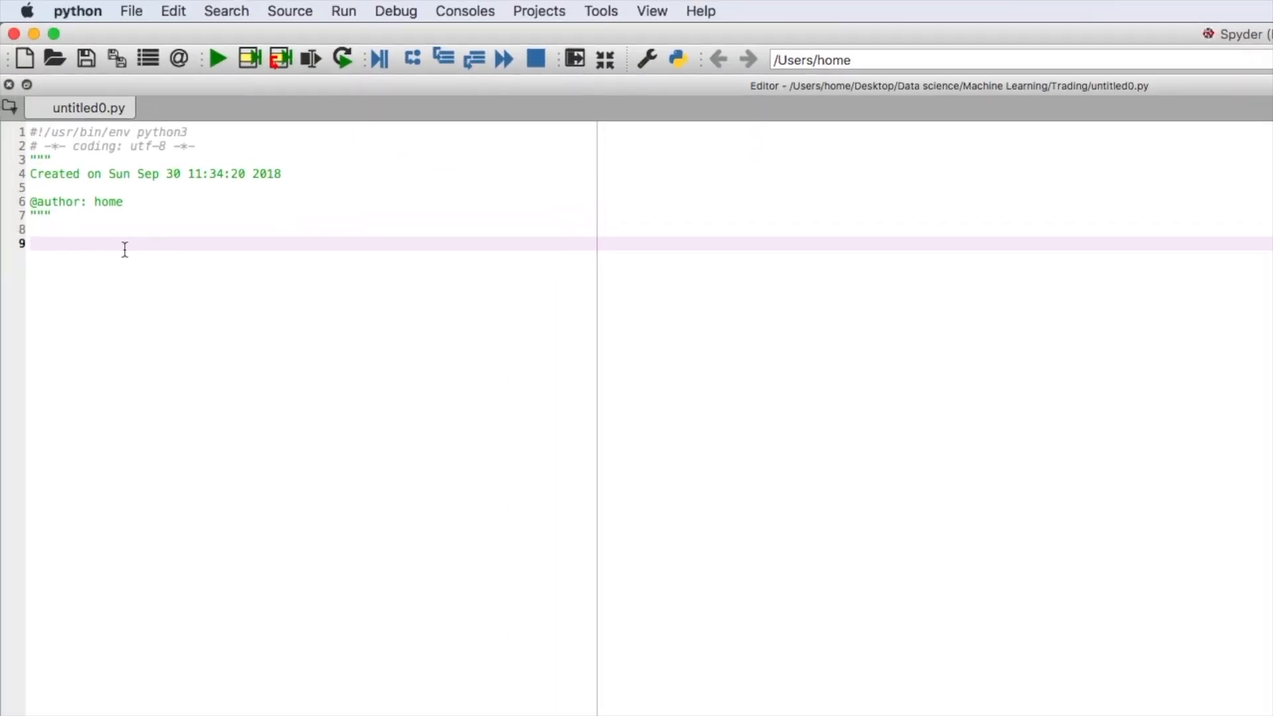
Write print("Welcome") on line 9 of untitled0.py and run only that line in the console
{"action": "type", "text": "print(*"}
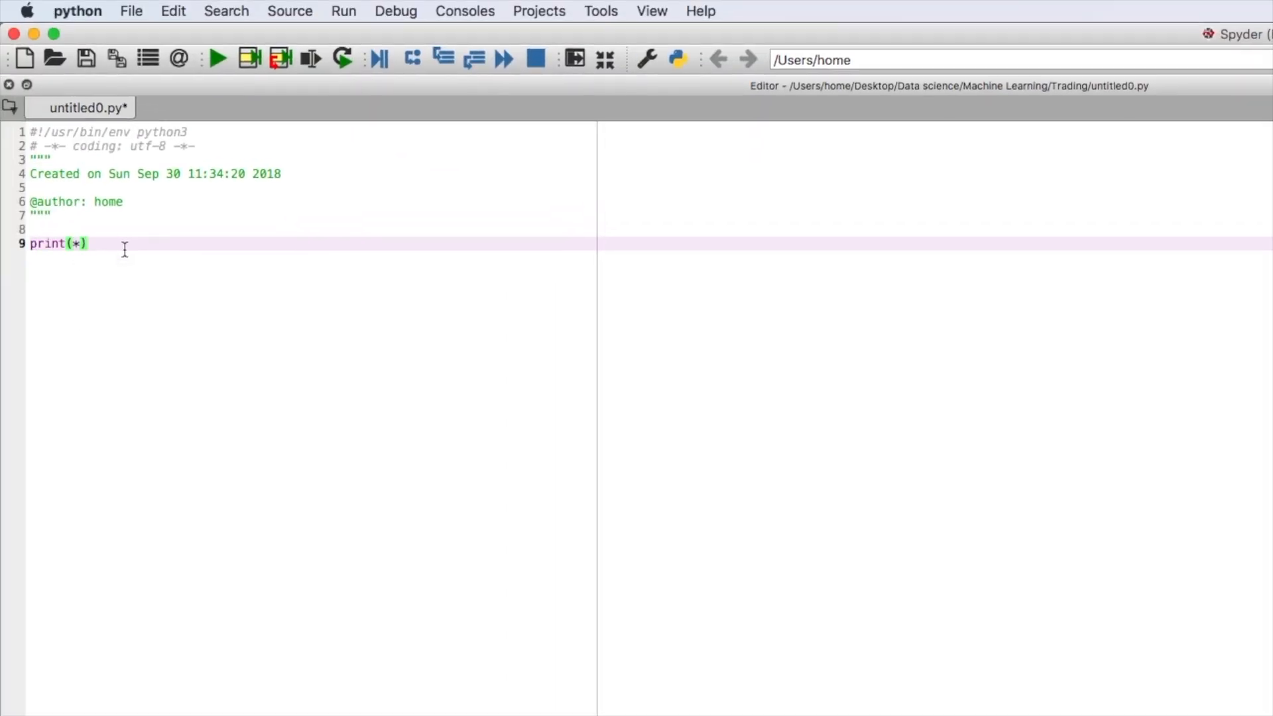
{"action": "key", "text": "BackSpace"}
{"action": "type", "text": "\"Welcome"}
{"action": "left_click_drag", "start_coordinate": [169, 244], "coordinate": [25, 244]}
{"action": "key", "text": "F9"}
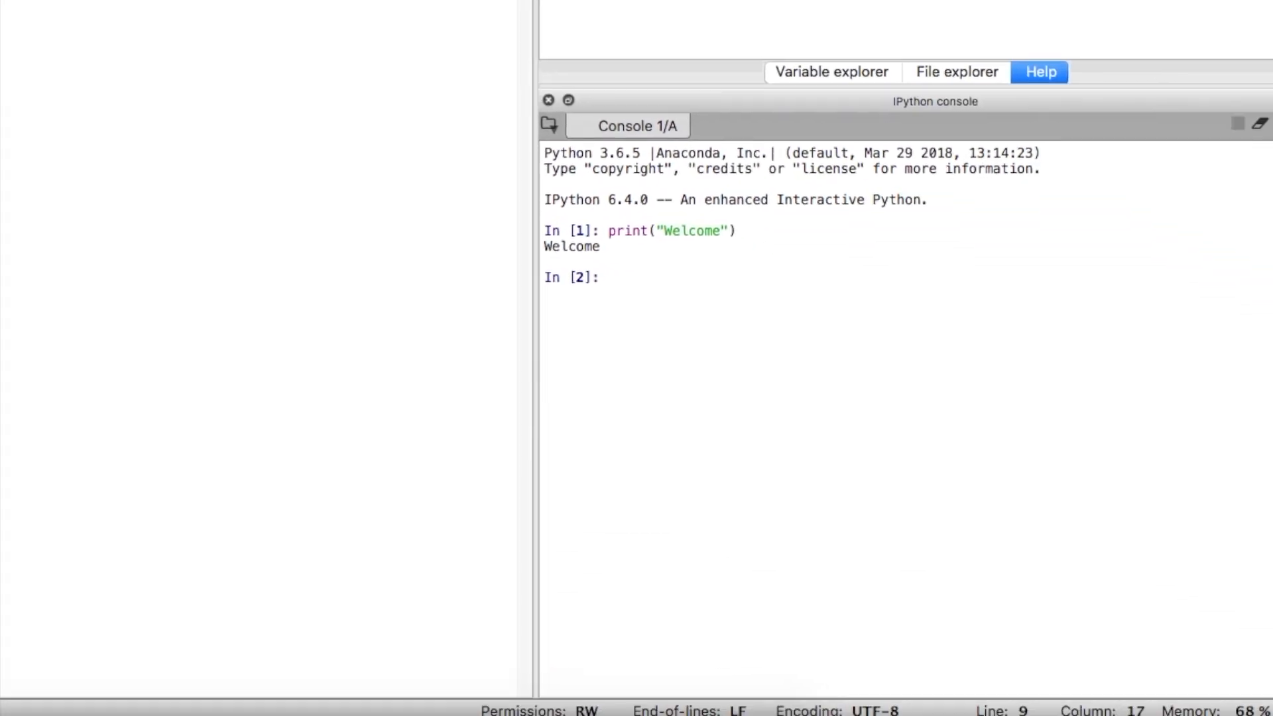
Examine the executed print command and its output in the IPython console by highlighting each of them
{"action": "double_click", "coordinate": [578, 244]}
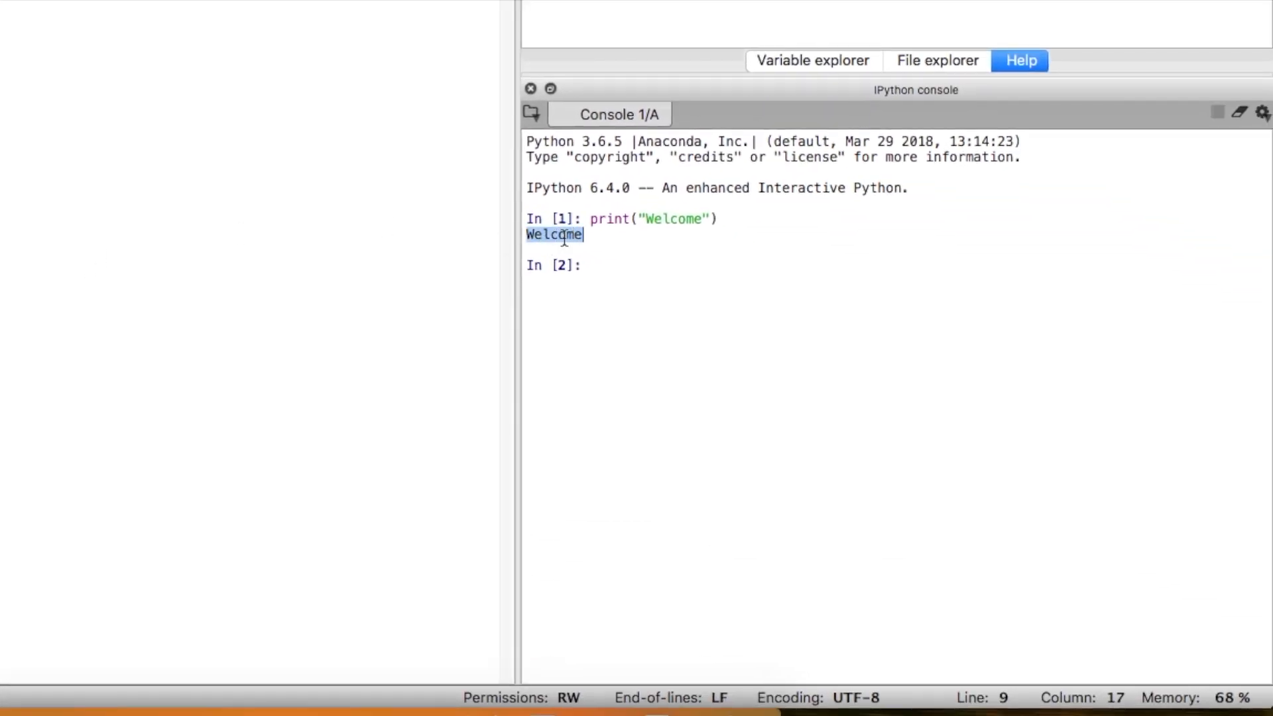
{"action": "left_click", "coordinate": [641, 240]}
{"action": "left_click_drag", "start_coordinate": [596, 224], "coordinate": [724, 213]}
{"action": "left_click", "coordinate": [759, 219]}
{"action": "left_click_drag", "start_coordinate": [594, 238], "coordinate": [523, 241]}
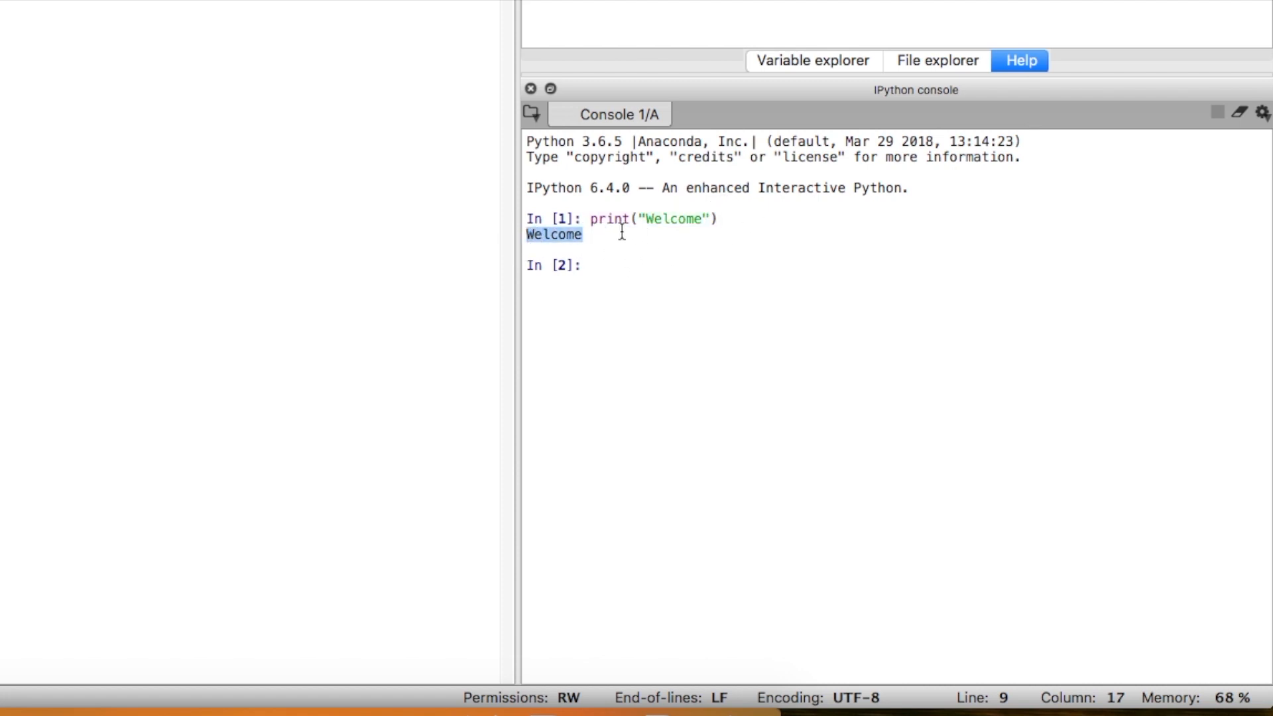